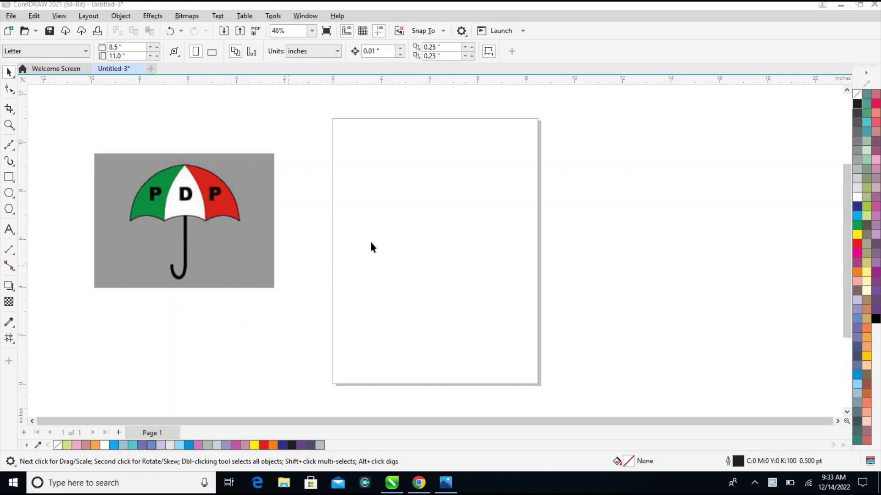
- Draw a 6.613 × 5.29-inch rectangle on the upper half of the page
{"action": "left_click", "coordinate": [9, 178]}
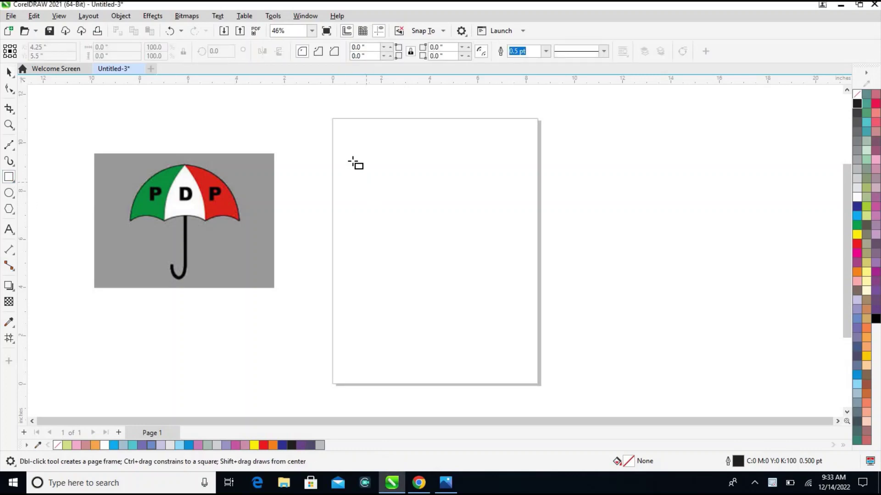
{"action": "left_click_drag", "start_coordinate": [353, 161], "coordinate": [512, 288]}
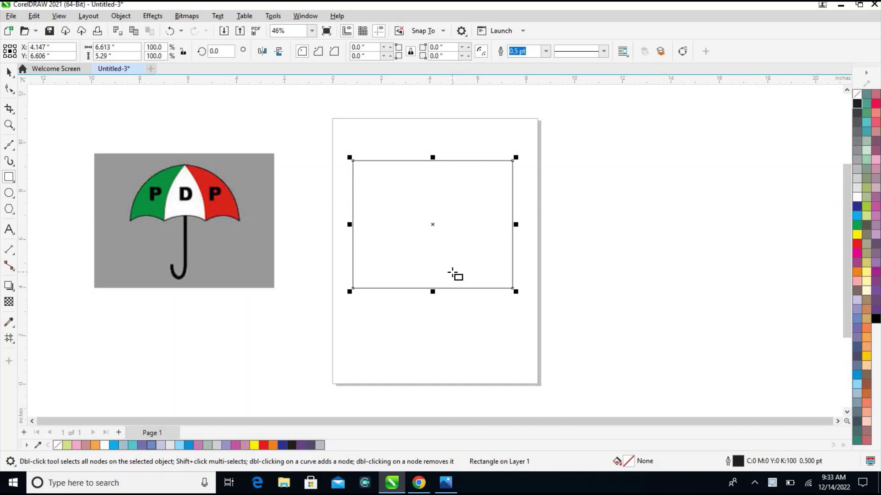
{"action": "left_click", "coordinate": [7, 90]}
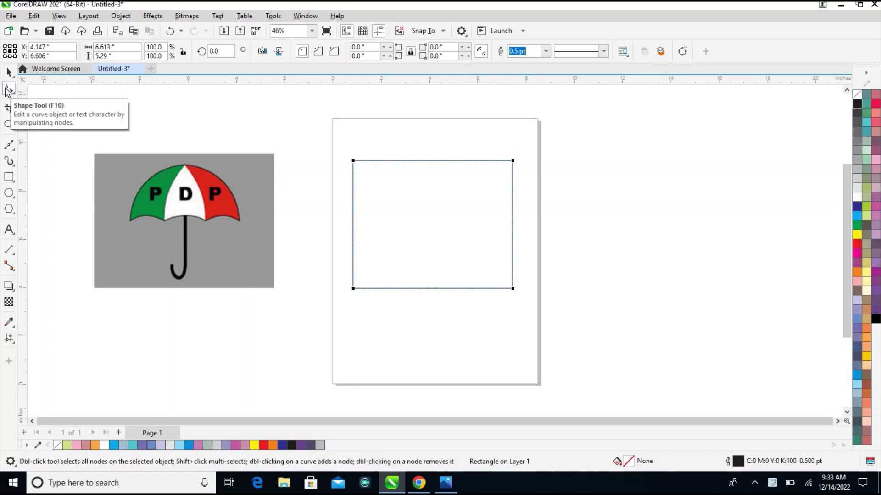
- Convert the rectangle to curves, add two bottom-edge nodes, and make the three bottom segments curves
{"action": "left_click", "coordinate": [683, 53]}
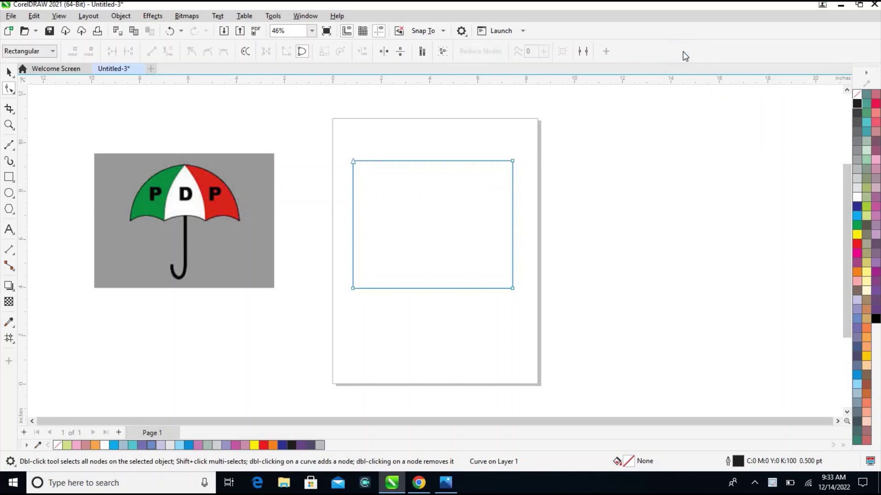
{"action": "double_click", "coordinate": [391, 288]}
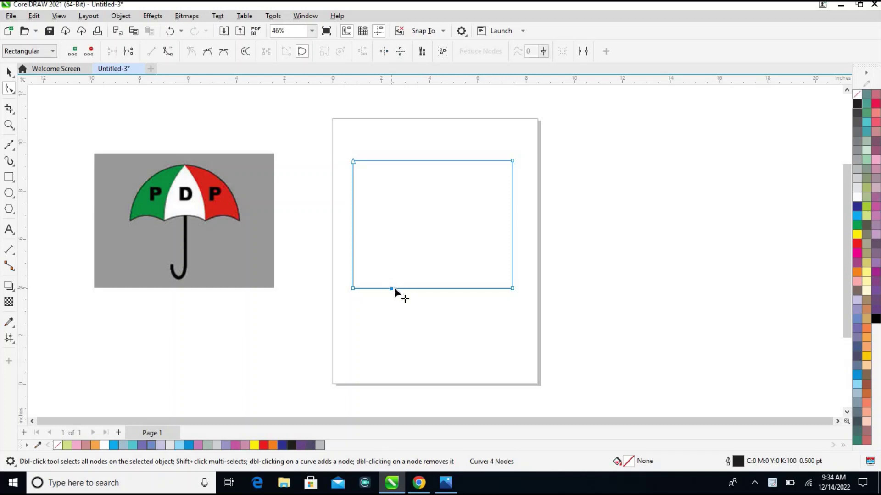
{"action": "double_click", "coordinate": [460, 288]}
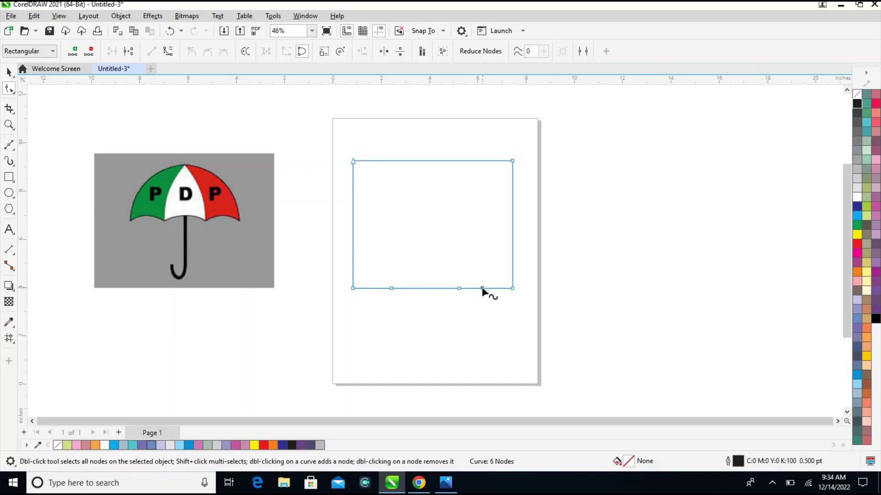
{"action": "right_click", "coordinate": [482, 288]}
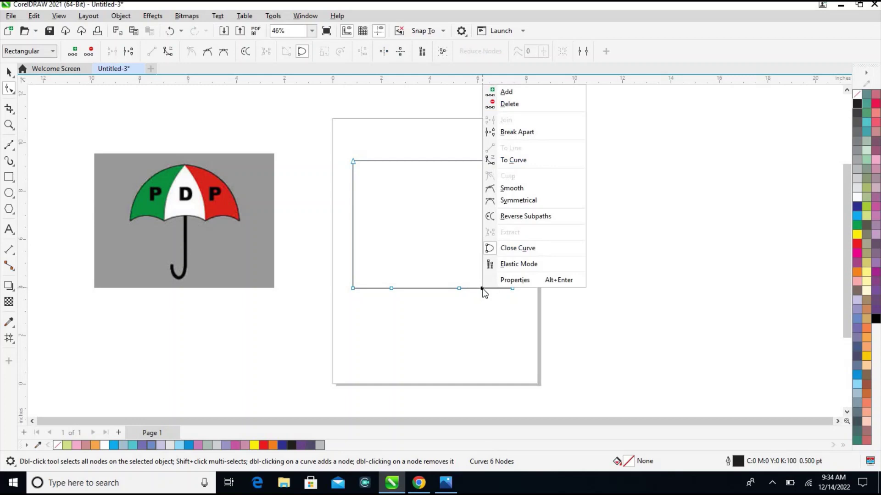
{"action": "left_click", "coordinate": [517, 160]}
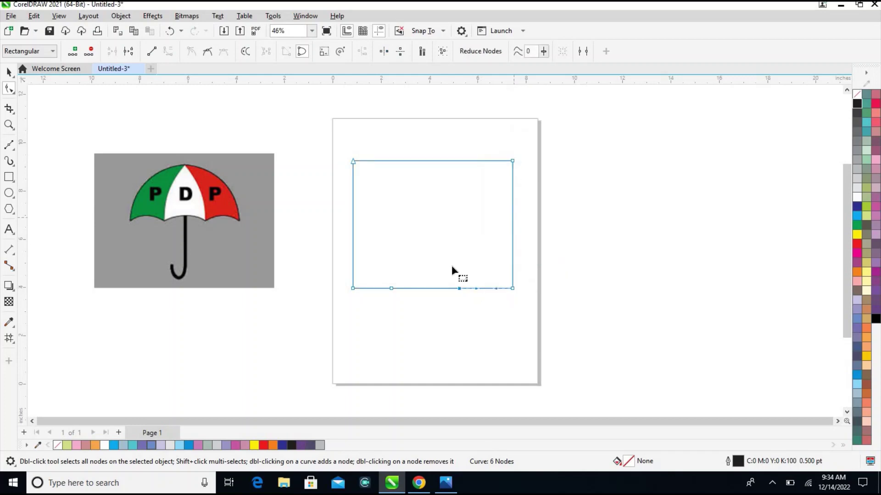
{"action": "right_click", "coordinate": [422, 288]}
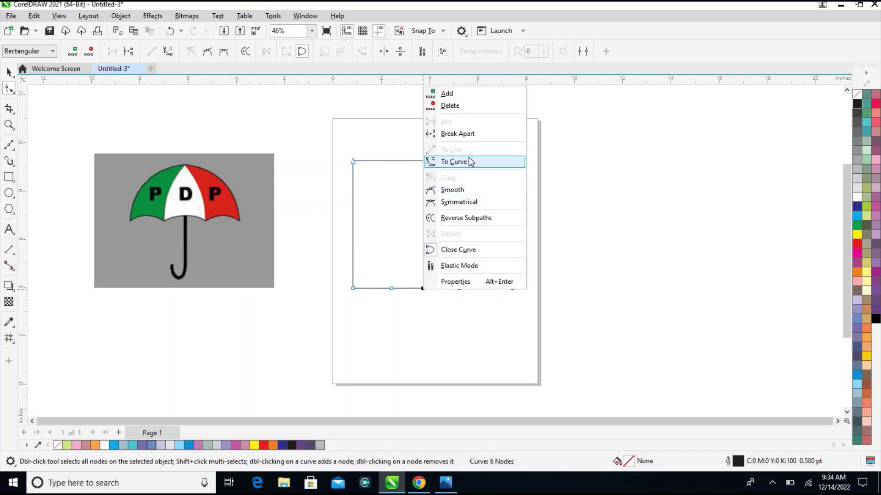
{"action": "left_click", "coordinate": [470, 161]}
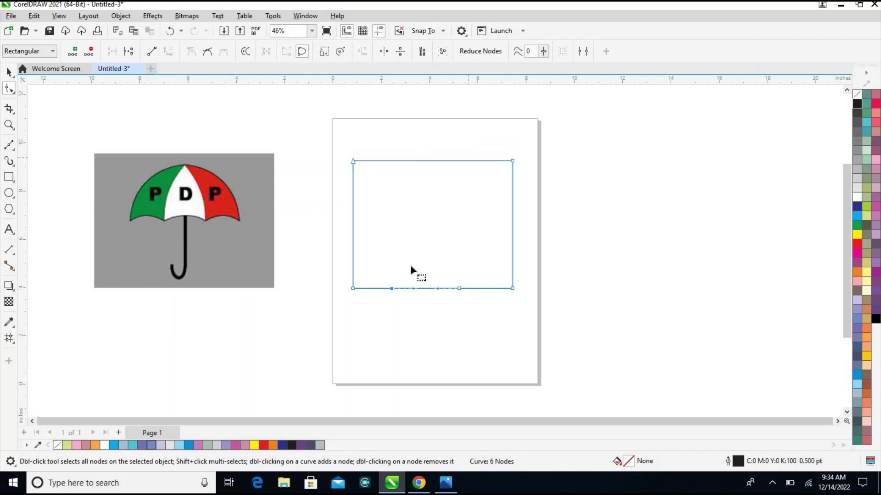
{"action": "right_click", "coordinate": [375, 287]}
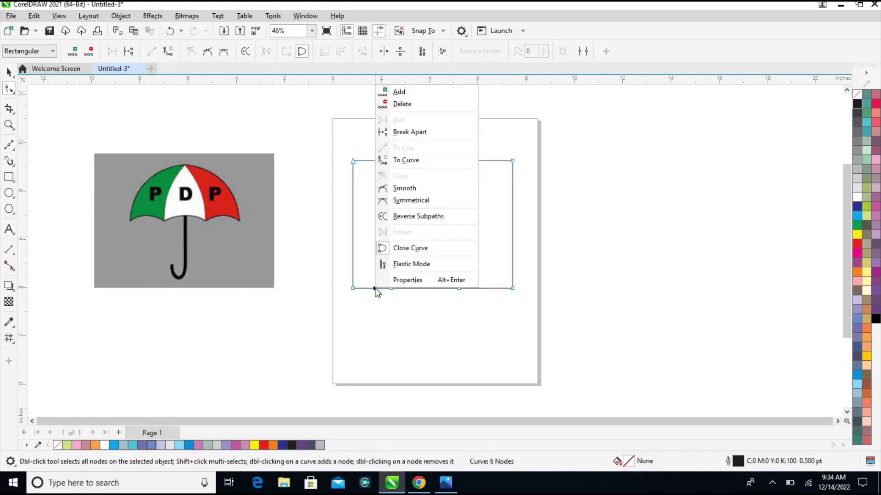
{"action": "left_click", "coordinate": [410, 160]}
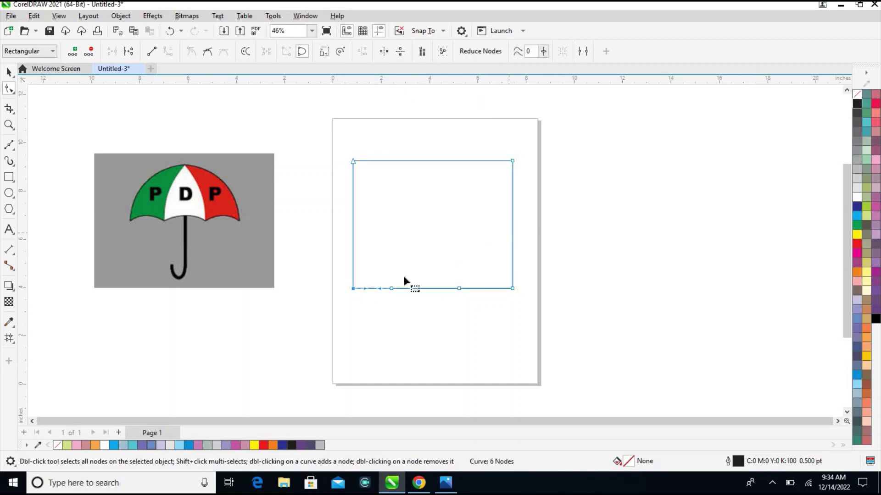
- Bend the three bottom segments upward into evenly spaced scalloped arcs
{"action": "left_click", "coordinate": [392, 289]}
{"action": "left_click_drag", "start_coordinate": [394, 288], "coordinate": [424, 288]}
{"action": "left_click", "coordinate": [479, 298]}
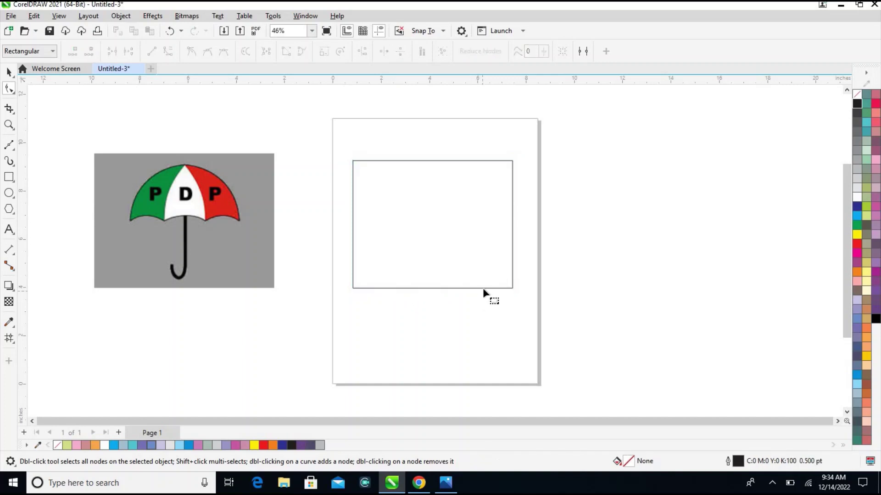
{"action": "left_click", "coordinate": [483, 287]}
{"action": "left_click_drag", "start_coordinate": [482, 287], "coordinate": [486, 260]}
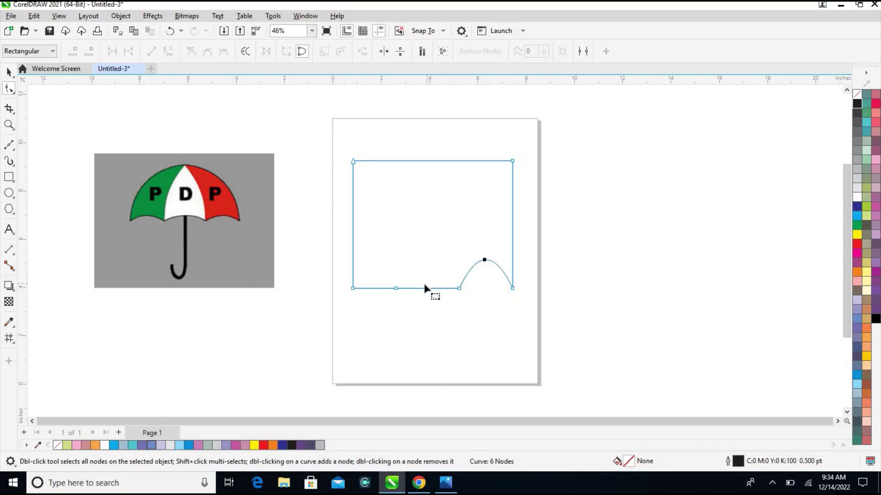
{"action": "left_click_drag", "start_coordinate": [424, 285], "coordinate": [422, 260]}
{"action": "left_click_drag", "start_coordinate": [369, 287], "coordinate": [372, 260]}
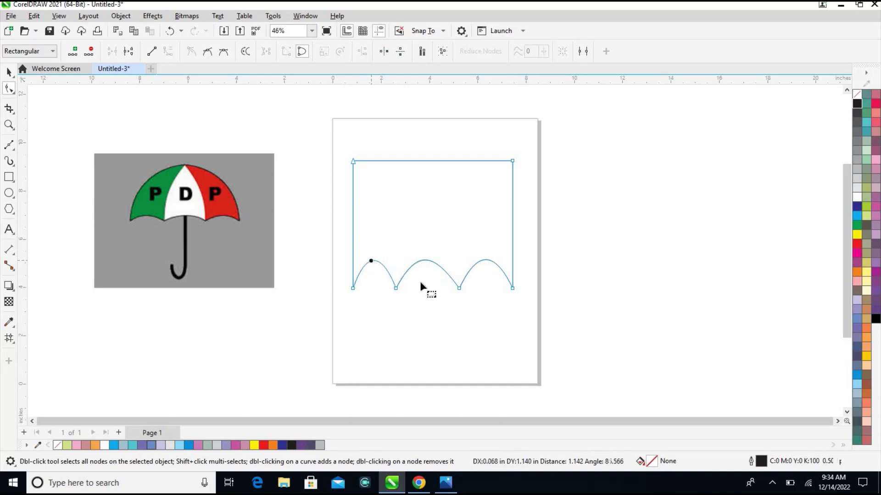
{"action": "left_click", "coordinate": [397, 289]}
{"action": "left_click_drag", "start_coordinate": [401, 290], "coordinate": [408, 289]}
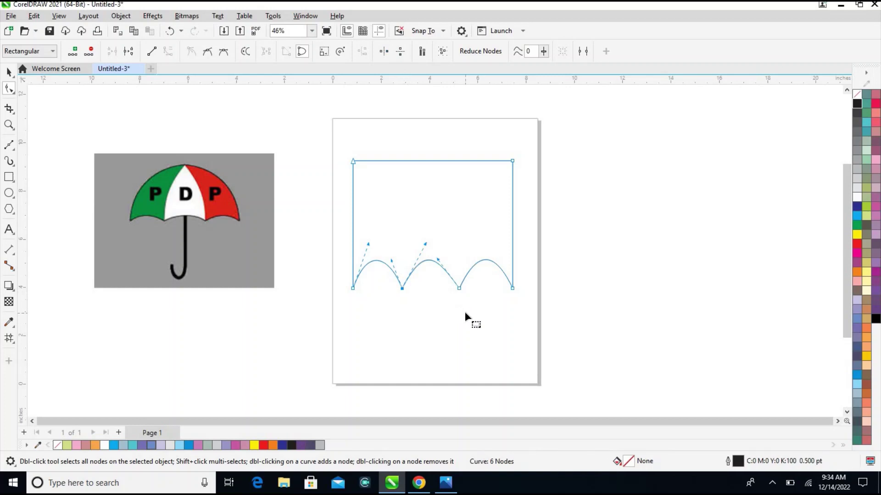
{"action": "left_click_drag", "start_coordinate": [484, 260], "coordinate": [482, 259]}
{"action": "left_click", "coordinate": [544, 268]}
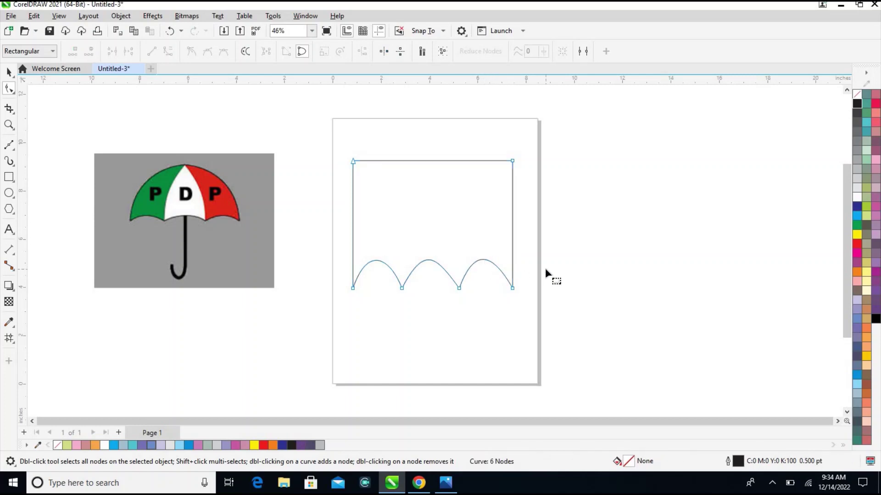
- Curve the top edge up into a dome and delete the two top corner nodes
{"action": "left_click", "coordinate": [428, 162]}
{"action": "right_click", "coordinate": [429, 161]}
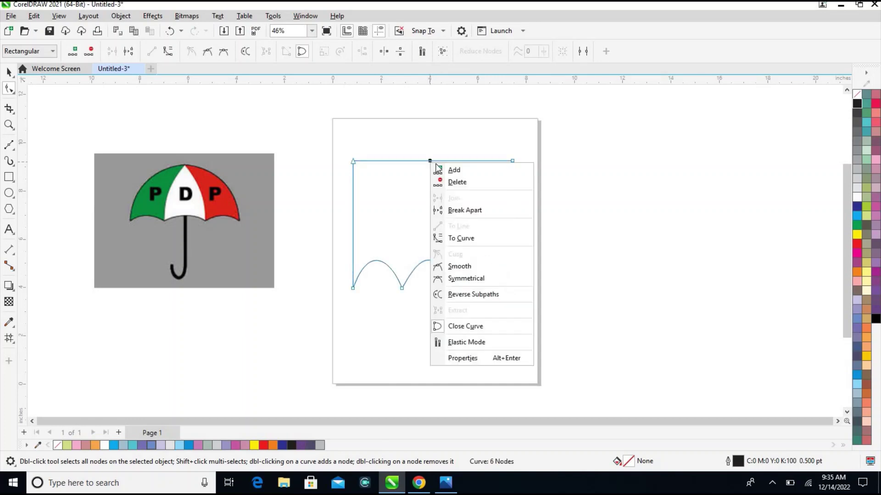
{"action": "left_click", "coordinate": [460, 239]}
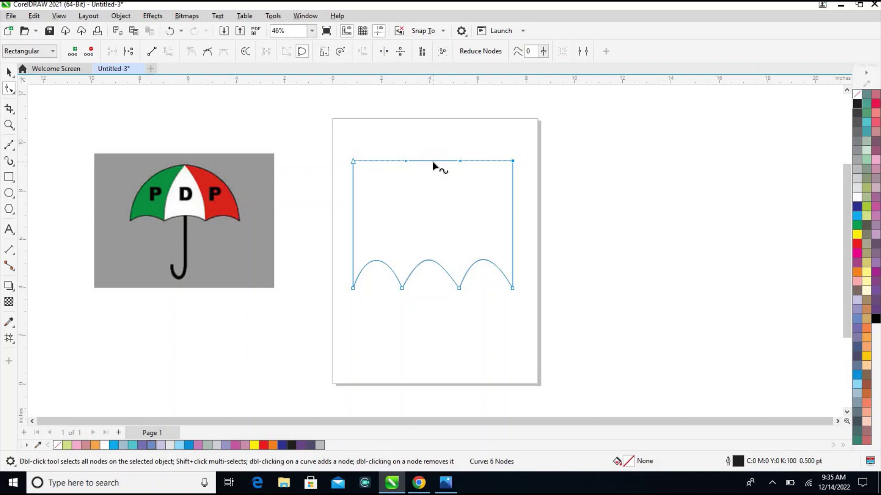
{"action": "left_click_drag", "start_coordinate": [433, 161], "coordinate": [439, 136]}
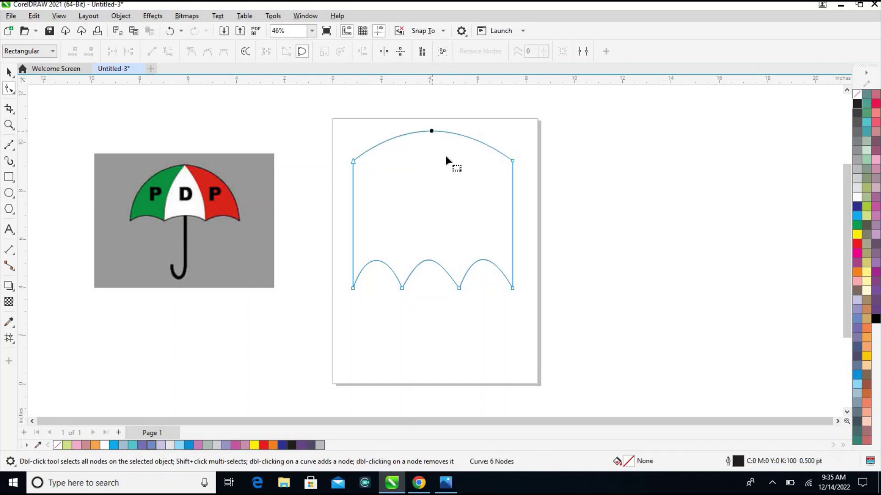
{"action": "double_click", "coordinate": [353, 162]}
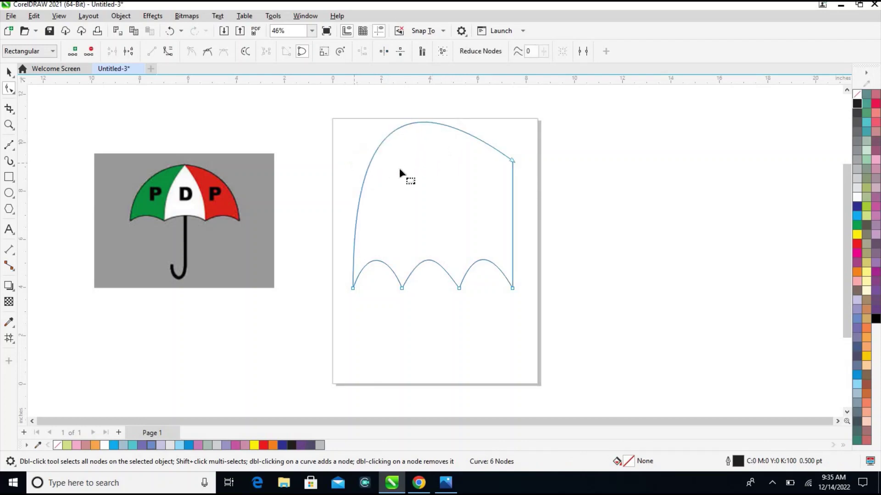
{"action": "double_click", "coordinate": [511, 160]}
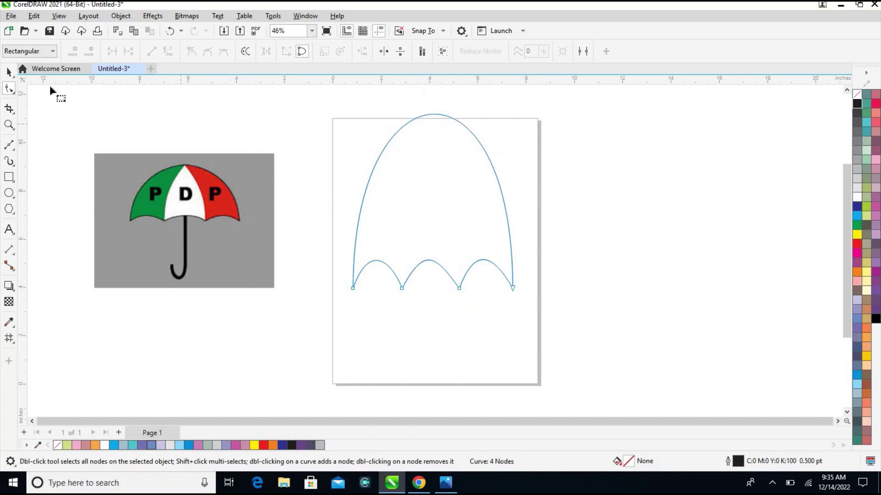
- Shrink the canopy to 61.2% height and move it up the page
{"action": "left_click", "coordinate": [8, 72]}
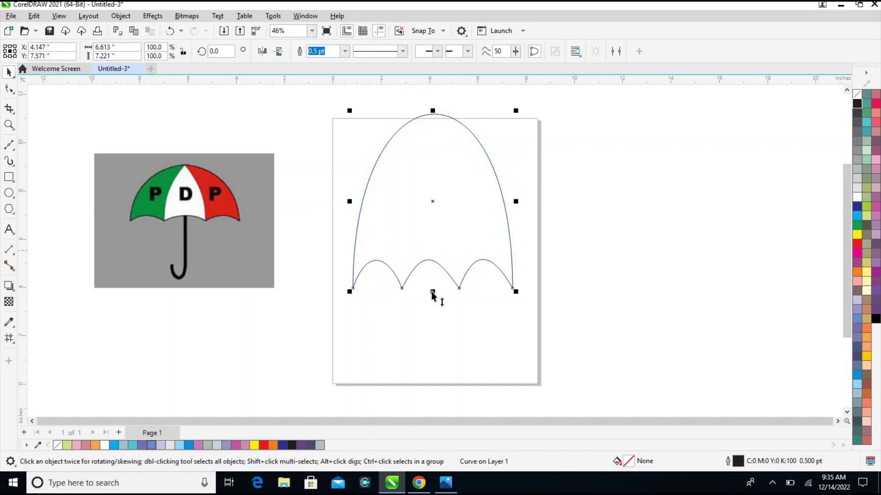
{"action": "left_click_drag", "start_coordinate": [433, 291], "coordinate": [432, 225]}
{"action": "left_click_drag", "start_coordinate": [427, 157], "coordinate": [430, 170]}
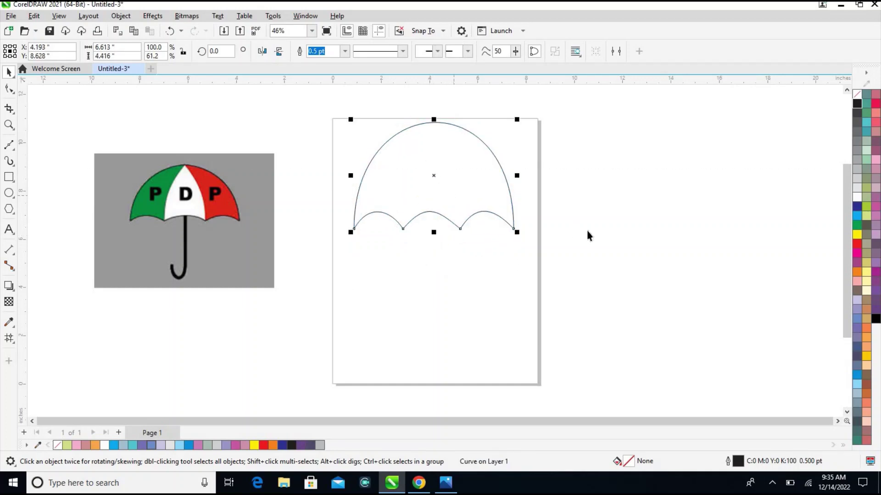
{"action": "left_click", "coordinate": [554, 213]}
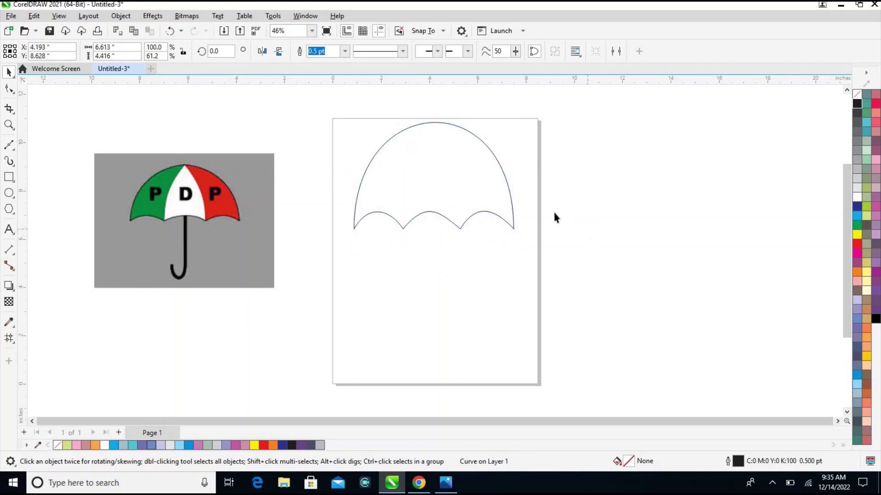
- Draw a narrow 2.531 × 5.564-inch rectangle over the canopy's left part
{"action": "left_click", "coordinate": [9, 177]}
{"action": "left_click_drag", "start_coordinate": [350, 108], "coordinate": [409, 240]}
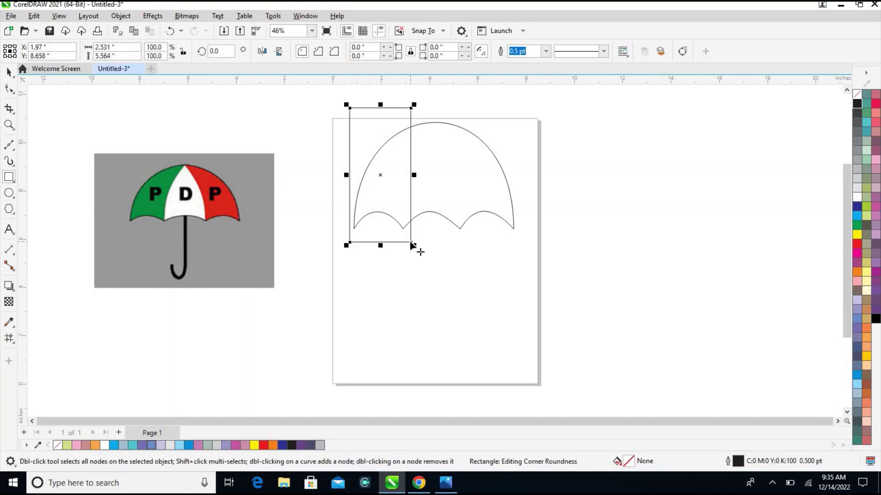
{"action": "left_click", "coordinate": [8, 89]}
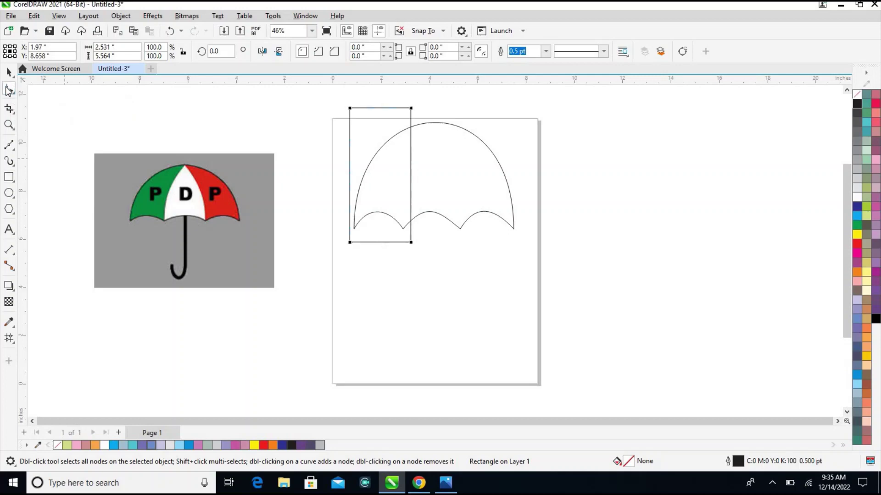
- Convert the narrow rectangle to curves and bend its right edge into a leftward arc
{"action": "right_click", "coordinate": [413, 179]}
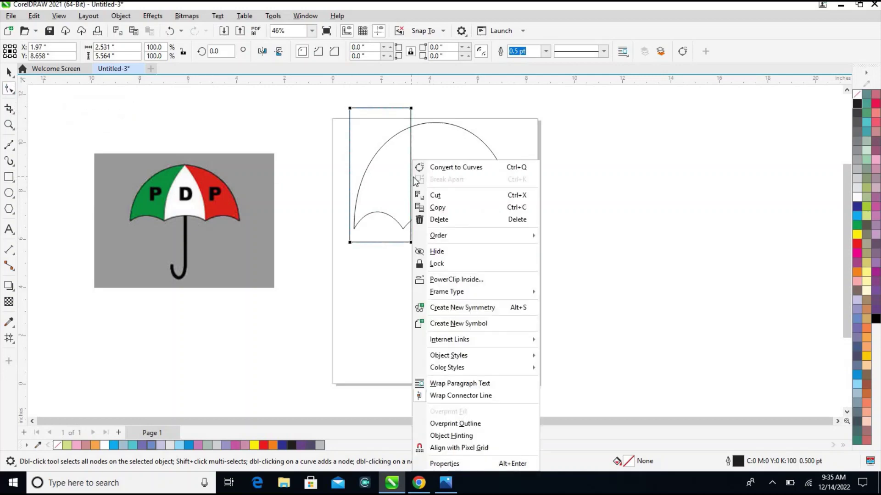
{"action": "left_click", "coordinate": [448, 166]}
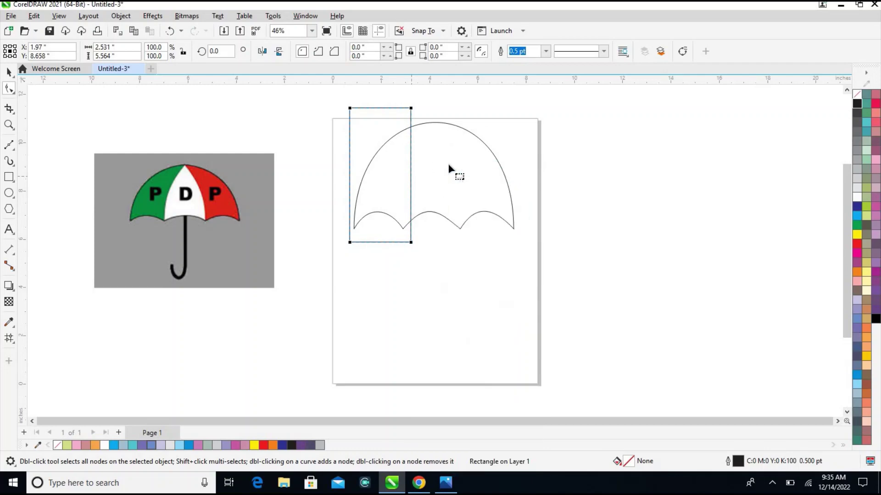
{"action": "right_click", "coordinate": [411, 174]}
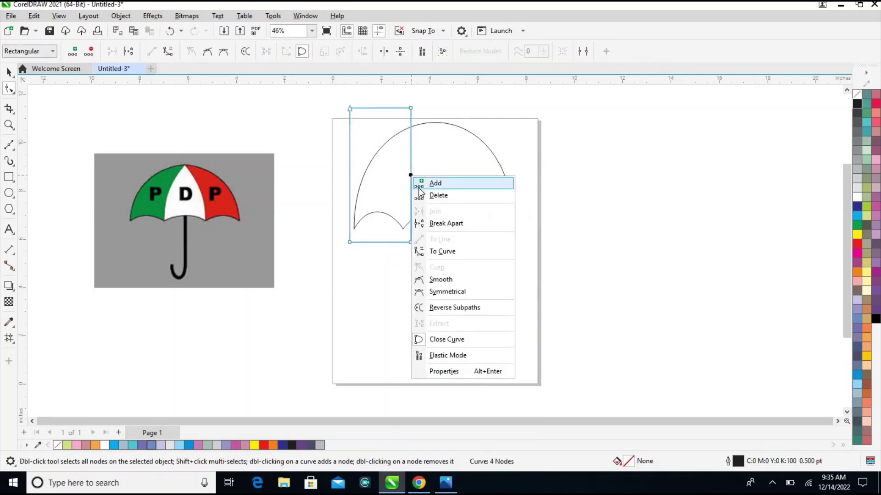
{"action": "left_click", "coordinate": [443, 248]}
{"action": "left_click_drag", "start_coordinate": [411, 187], "coordinate": [394, 186]}
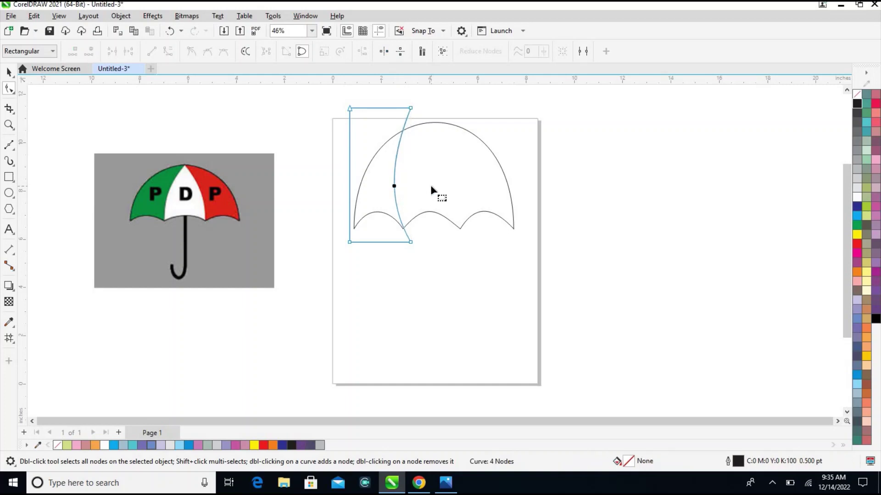
{"action": "left_click", "coordinate": [9, 72]}
{"action": "left_click", "coordinate": [394, 118]}
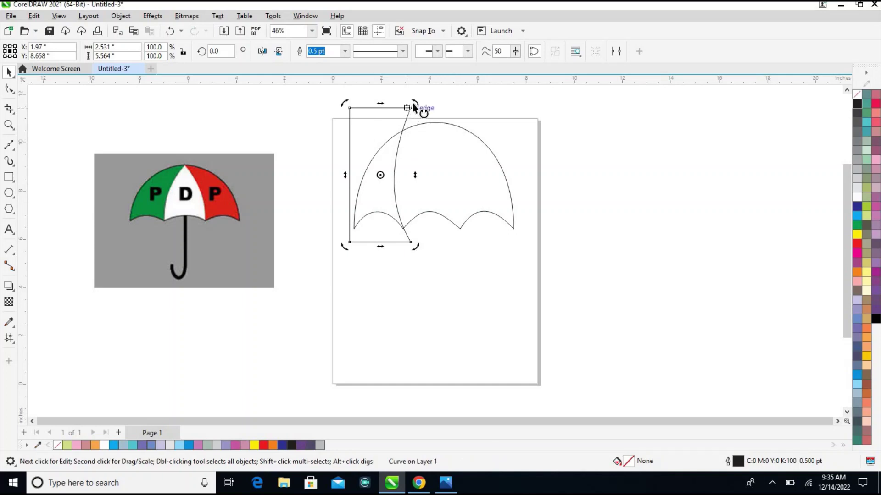
- Rotate the panel to 345.267°, widen it to about 127%, and align it over the canopy
{"action": "left_click_drag", "start_coordinate": [417, 103], "coordinate": [436, 118]}
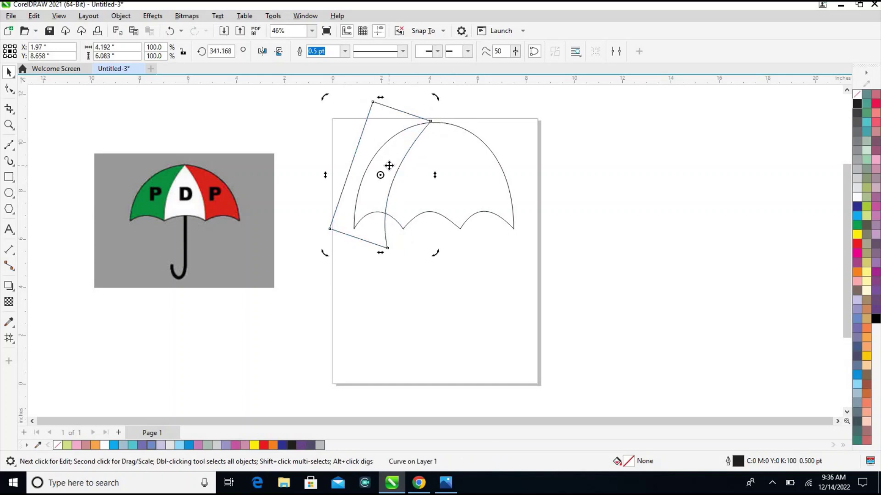
{"action": "left_click", "coordinate": [403, 174]}
{"action": "left_click_drag", "start_coordinate": [403, 173], "coordinate": [409, 169]}
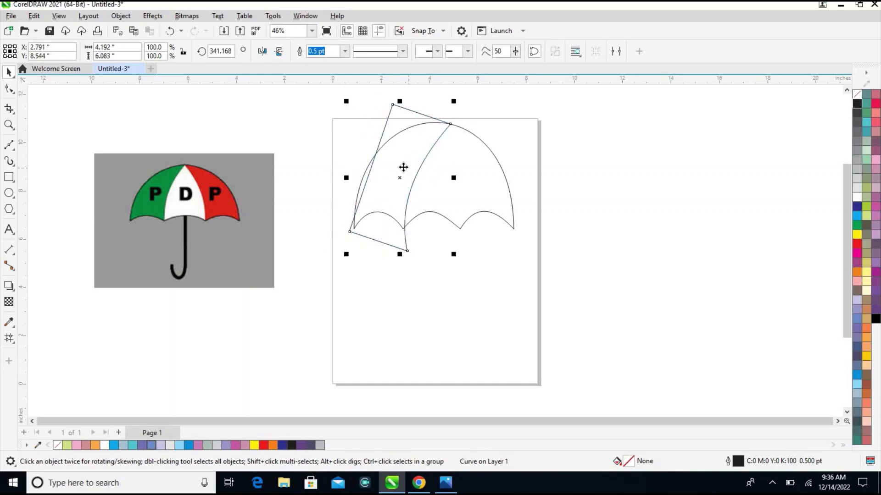
{"action": "left_click_drag", "start_coordinate": [346, 178], "coordinate": [333, 177]}
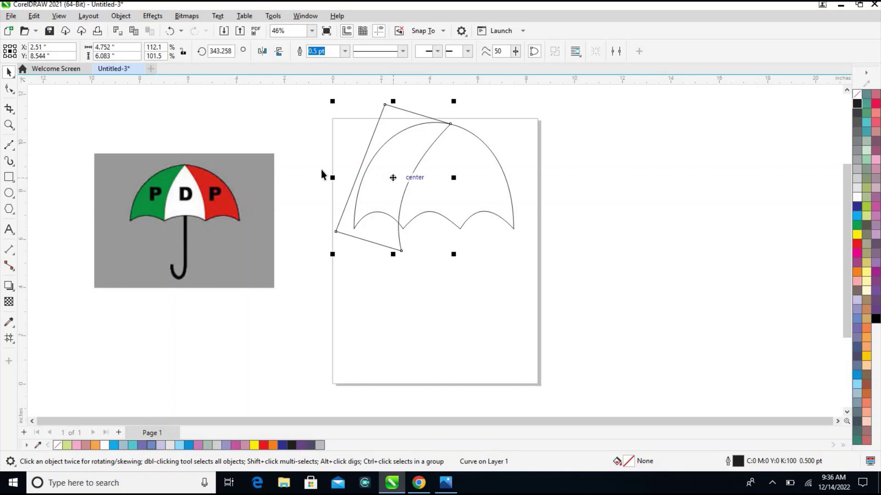
{"action": "left_click_drag", "start_coordinate": [330, 178], "coordinate": [315, 177]}
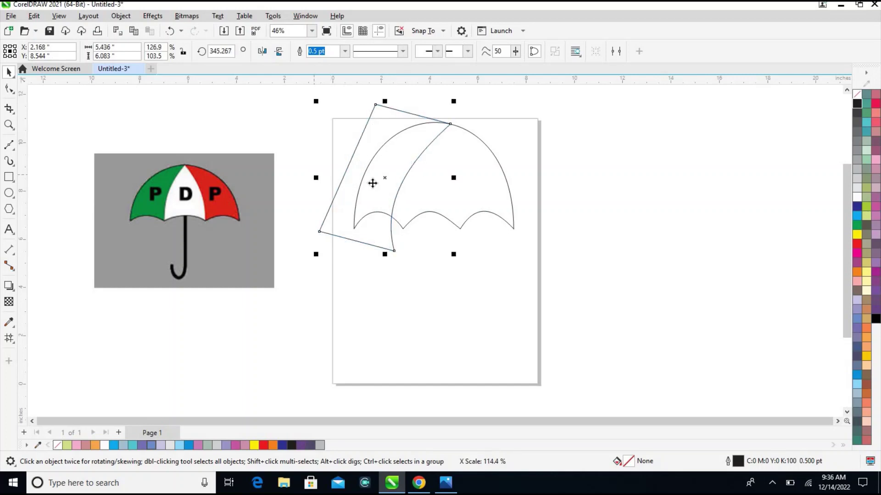
{"action": "mouse_move", "coordinate": [375, 184]}
{"action": "left_mouse_down"}
{"action": "mouse_move", "coordinate": [395, 183]}
{"action": "mouse_move", "coordinate": [386, 179]}
{"action": "mouse_move", "coordinate": [394, 181]}
{"action": "mouse_move", "coordinate": [376, 191]}
{"action": "mouse_move", "coordinate": [369, 181]}
{"action": "left_mouse_up"}
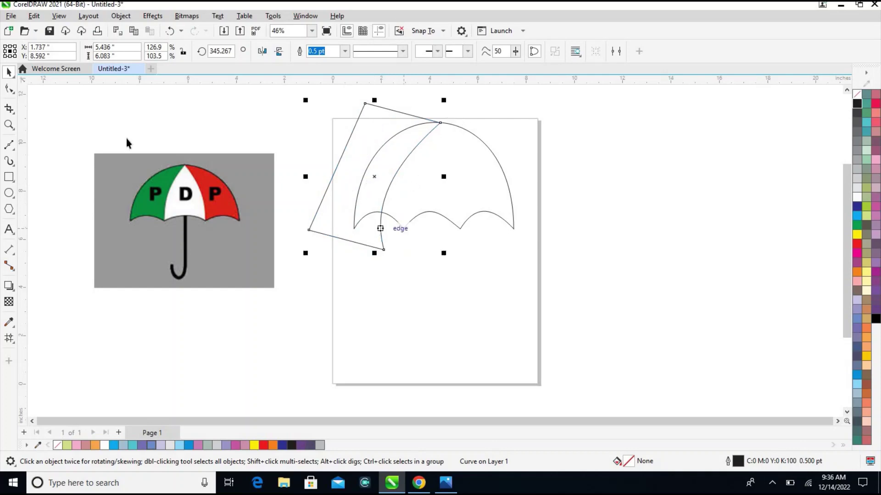
- Move the panel's bottom node right onto the canopy's first rib
{"action": "left_click", "coordinate": [9, 89]}
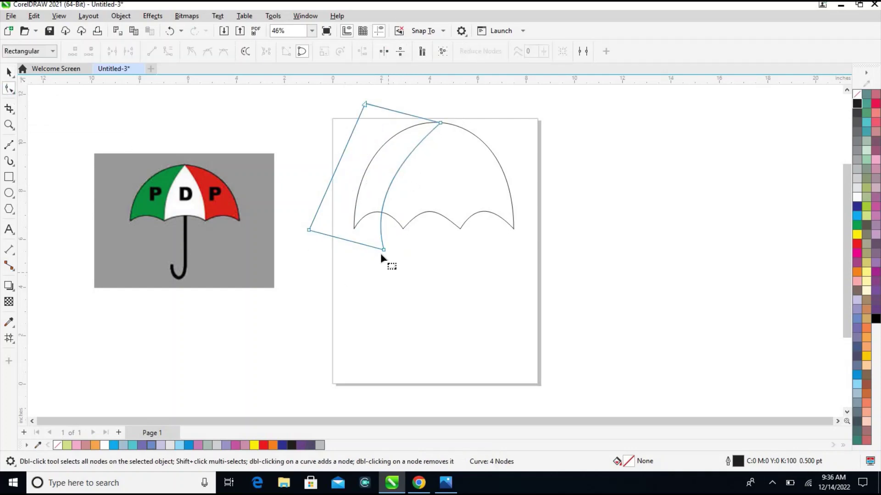
{"action": "left_click_drag", "start_coordinate": [383, 249], "coordinate": [405, 245]}
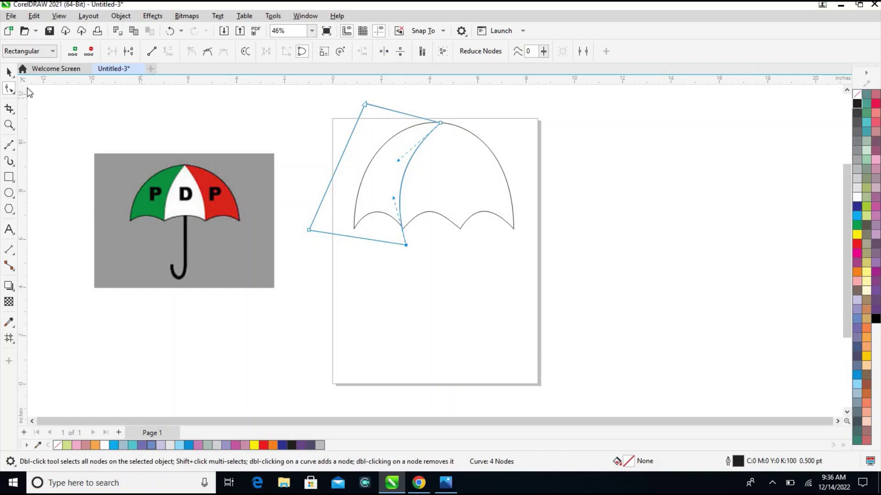
{"action": "left_click", "coordinate": [10, 71]}
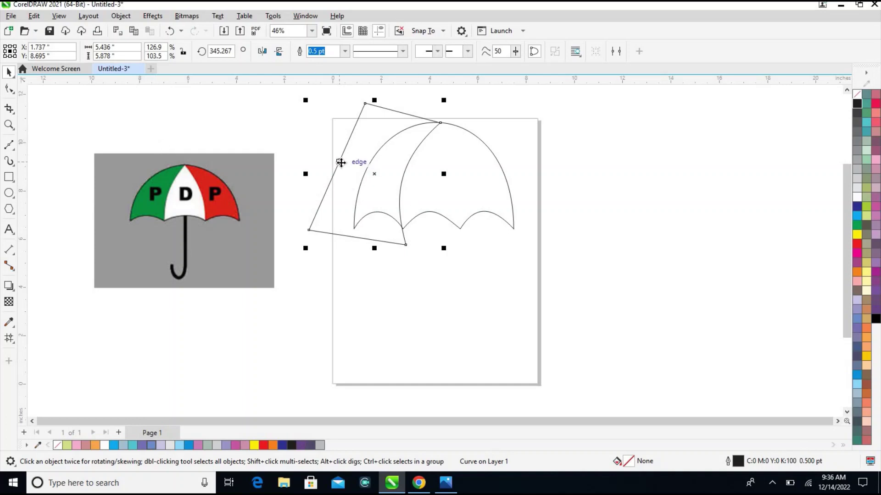
- Duplicate the panel, rotate the copy to 192.815°, and place it over the canopy's right section
{"action": "key", "text": "ctrl+d"}
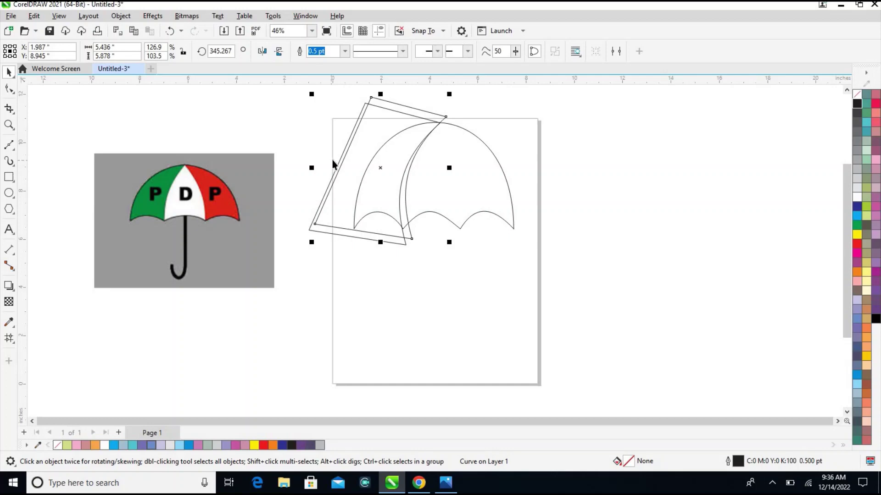
{"action": "left_click_drag", "start_coordinate": [378, 167], "coordinate": [448, 177]}
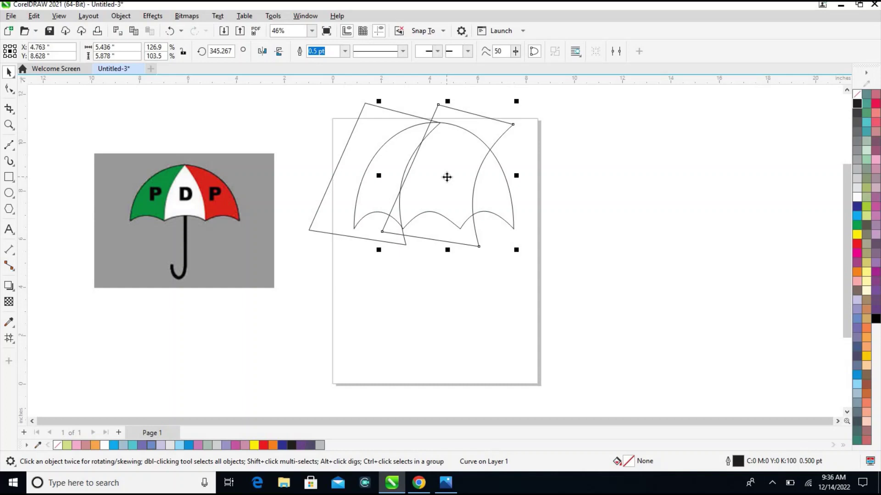
{"action": "right_click", "coordinate": [447, 178]}
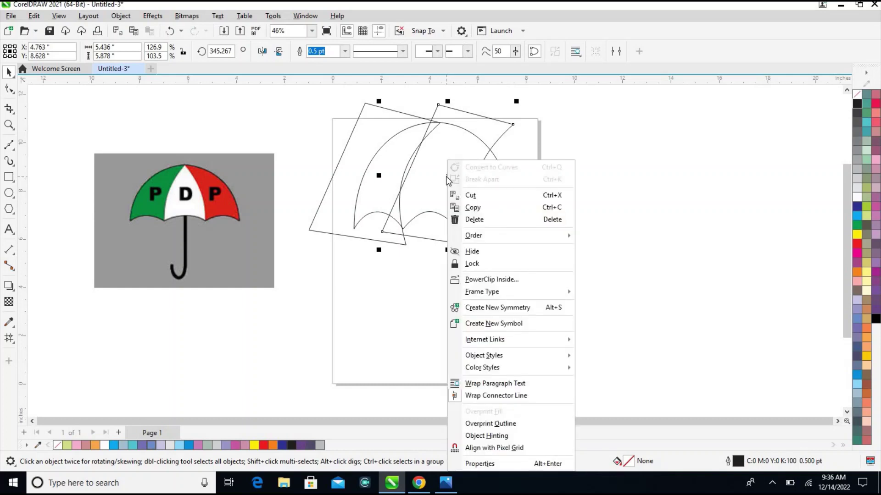
{"action": "left_click", "coordinate": [414, 172]}
{"action": "left_click", "coordinate": [418, 174]}
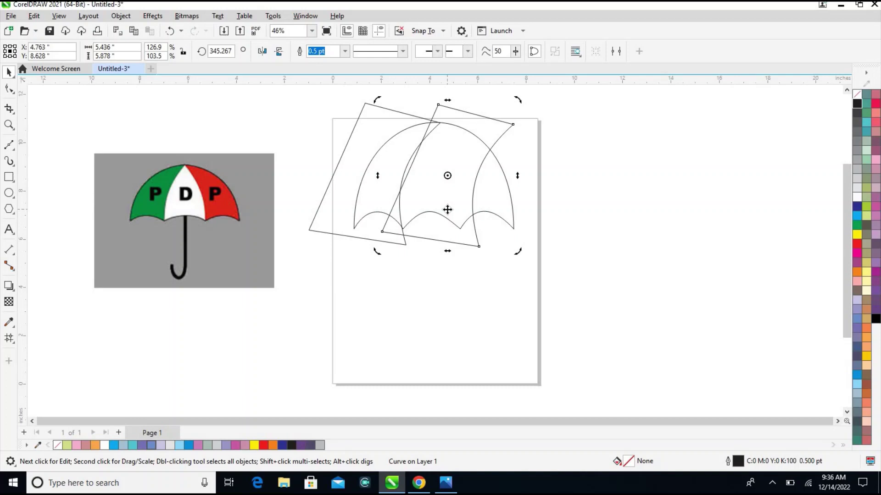
{"action": "left_click_drag", "start_coordinate": [520, 252], "coordinate": [411, 160]}
{"action": "left_click_drag", "start_coordinate": [461, 181], "coordinate": [498, 169]}
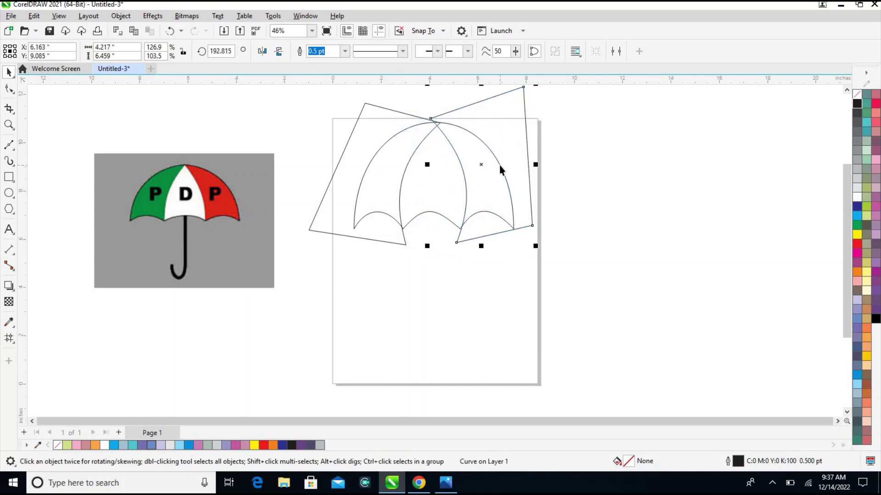
- Nudge the left panel up slightly and move the canopy outline off to the right
{"action": "left_click", "coordinate": [397, 121]}
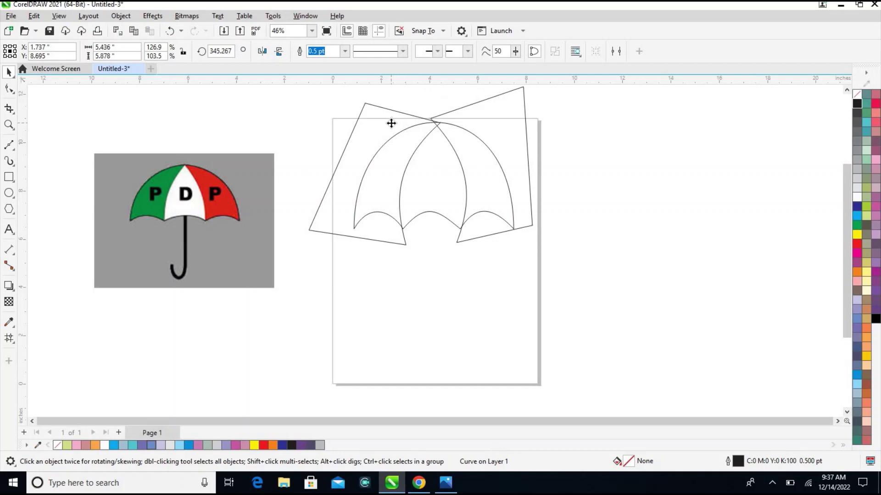
{"action": "left_click_drag", "start_coordinate": [392, 122], "coordinate": [390, 115]}
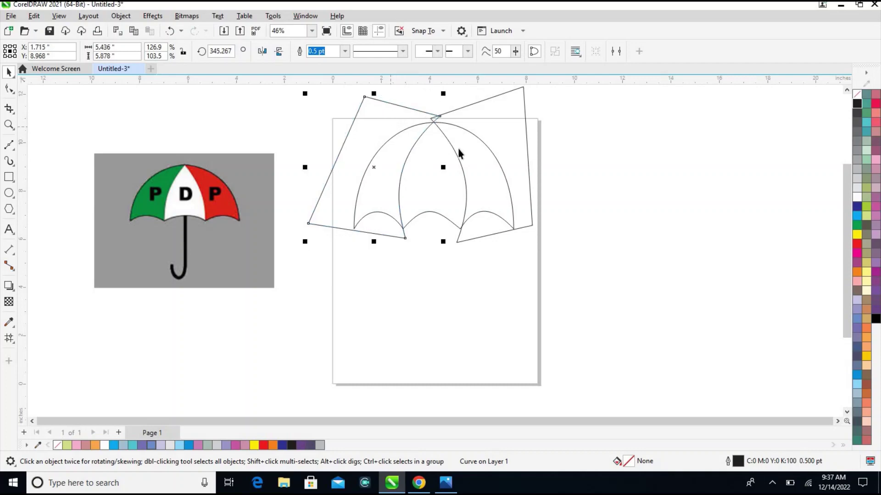
{"action": "left_click", "coordinate": [639, 277]}
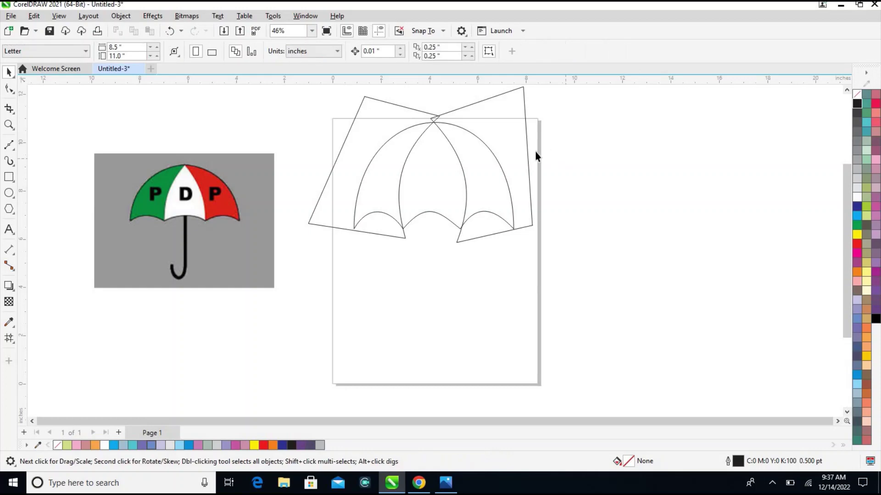
{"action": "left_click_drag", "start_coordinate": [439, 186], "coordinate": [681, 172]}
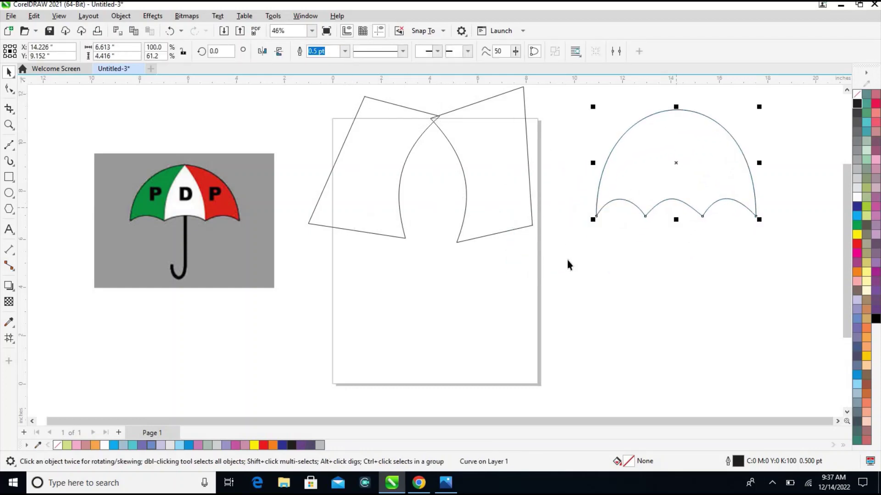
- Fill the left panel green and the right panel red, then select both
{"action": "left_click_drag", "start_coordinate": [562, 257], "coordinate": [490, 218]}
{"action": "left_click", "coordinate": [353, 183]}
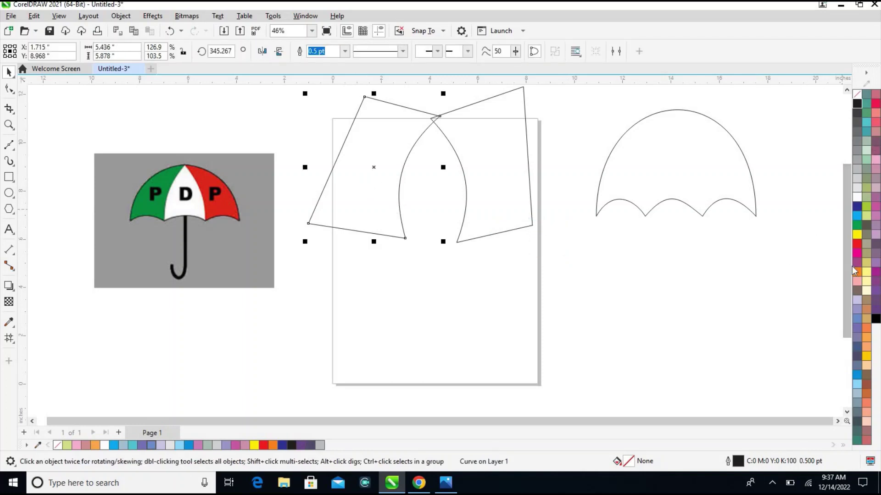
{"action": "left_click", "coordinate": [858, 228]}
{"action": "left_click", "coordinate": [530, 189]}
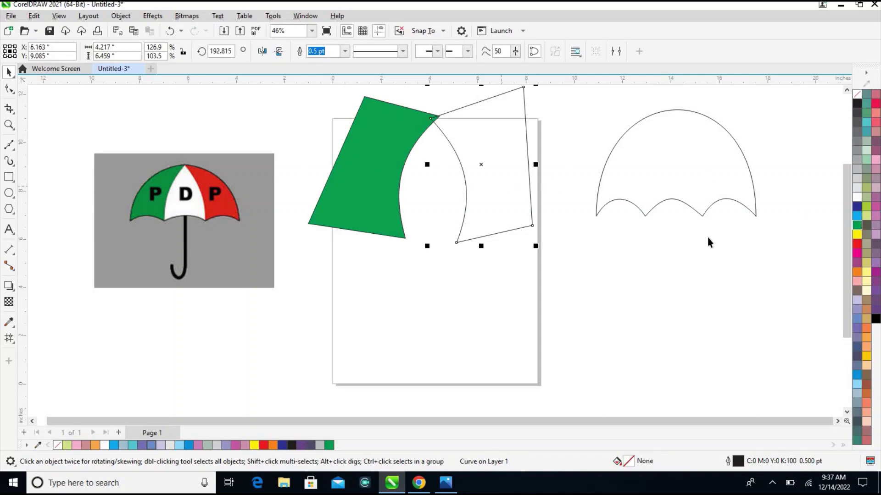
{"action": "left_click", "coordinate": [857, 245]}
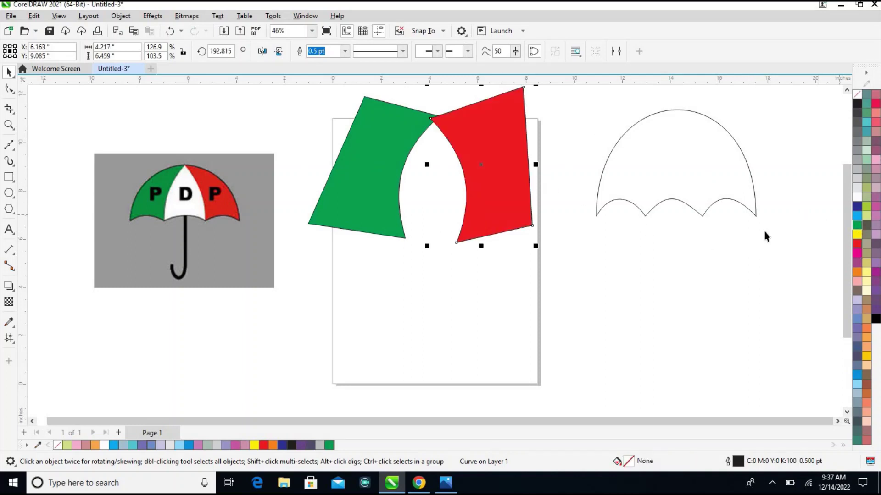
{"action": "left_click_drag", "start_coordinate": [564, 281], "coordinate": [299, 117]}
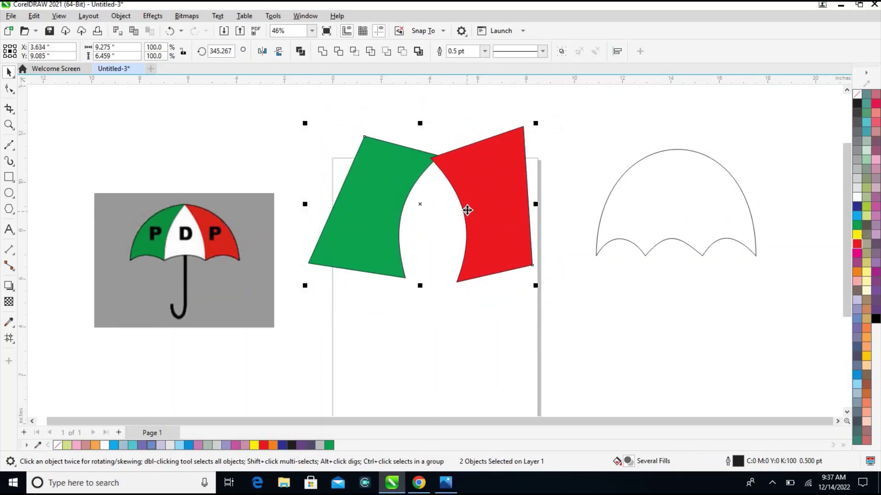
- Group the green and red panels together
{"action": "key", "text": "ctrl+g"}
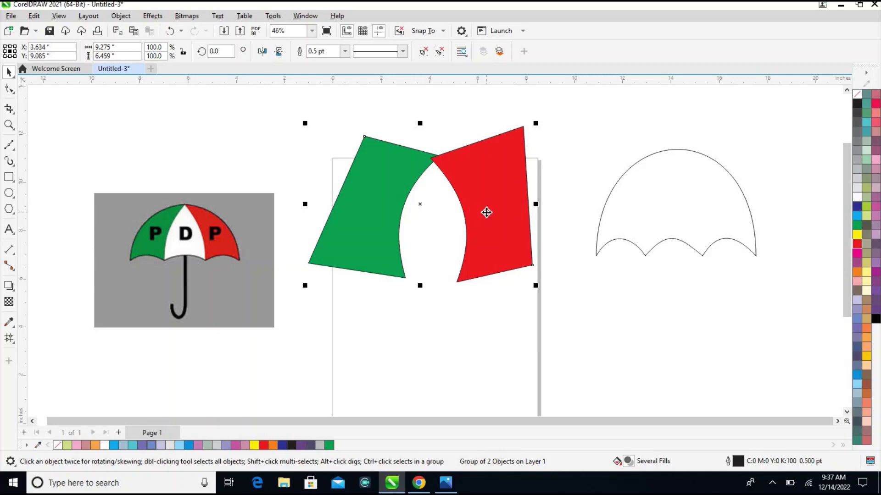
{"action": "right_click", "coordinate": [473, 205]}
{"action": "left_click", "coordinate": [408, 197]}
{"action": "left_click", "coordinate": [419, 203]}
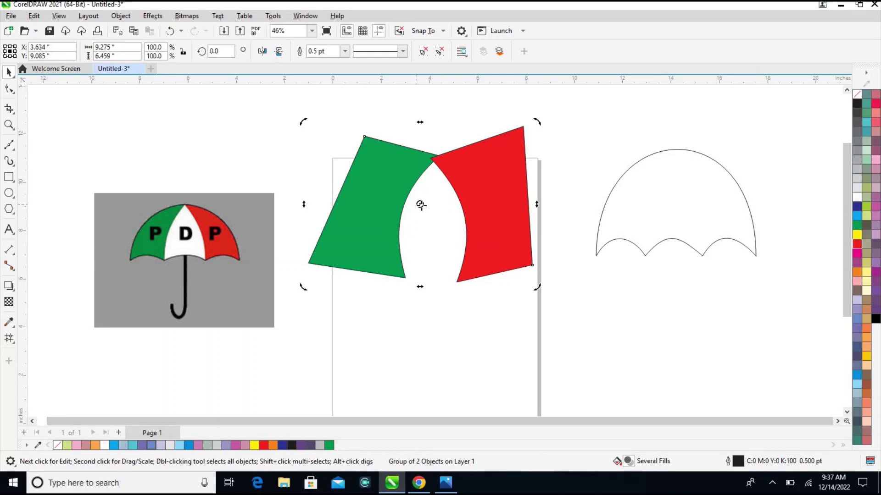
{"action": "left_click", "coordinate": [438, 211]}
{"action": "left_click", "coordinate": [446, 198]}
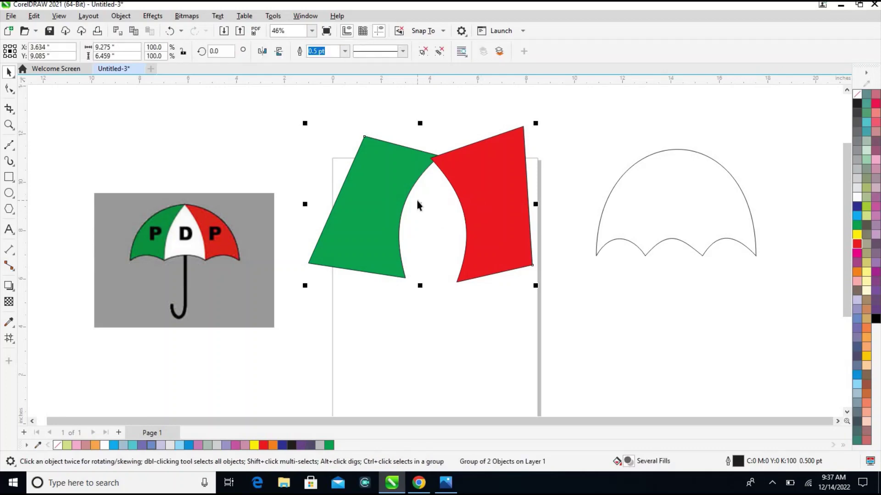
- PowerClip the green-red group inside the umbrella outline and move it onto the page
{"action": "left_click", "coordinate": [637, 211]}
{"action": "left_click", "coordinate": [637, 211]}
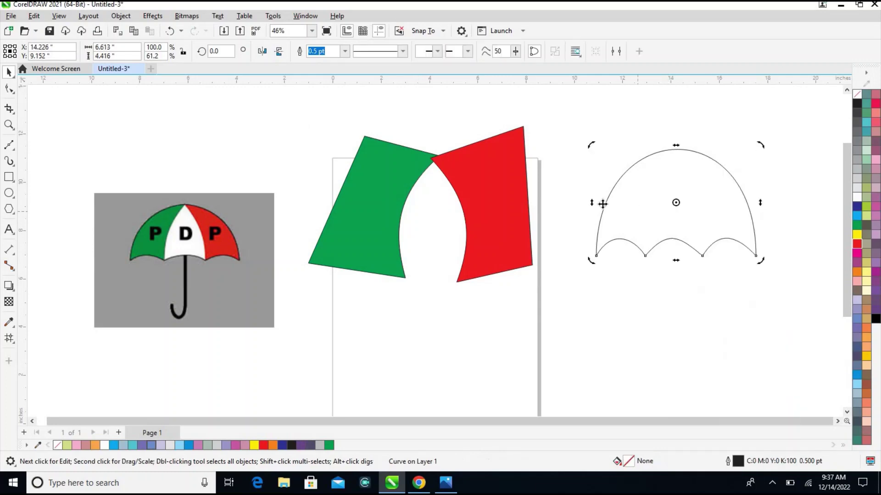
{"action": "left_click", "coordinate": [458, 192]}
{"action": "left_click_drag", "start_coordinate": [468, 187], "coordinate": [707, 167]}
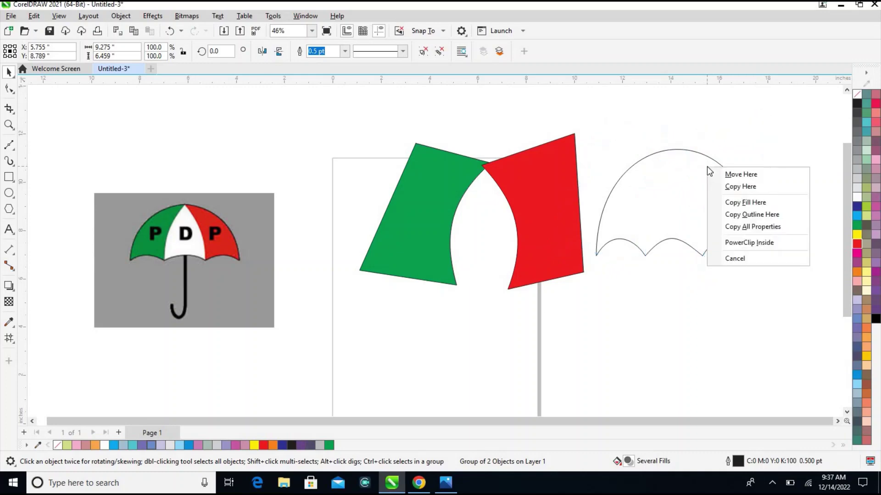
{"action": "left_click", "coordinate": [752, 242]}
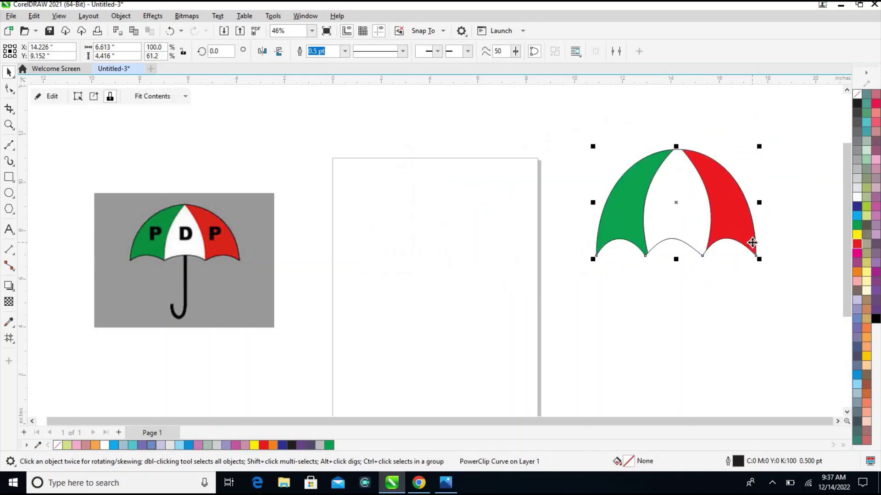
{"action": "left_click", "coordinate": [710, 315]}
{"action": "left_click_drag", "start_coordinate": [690, 209], "coordinate": [434, 235]}
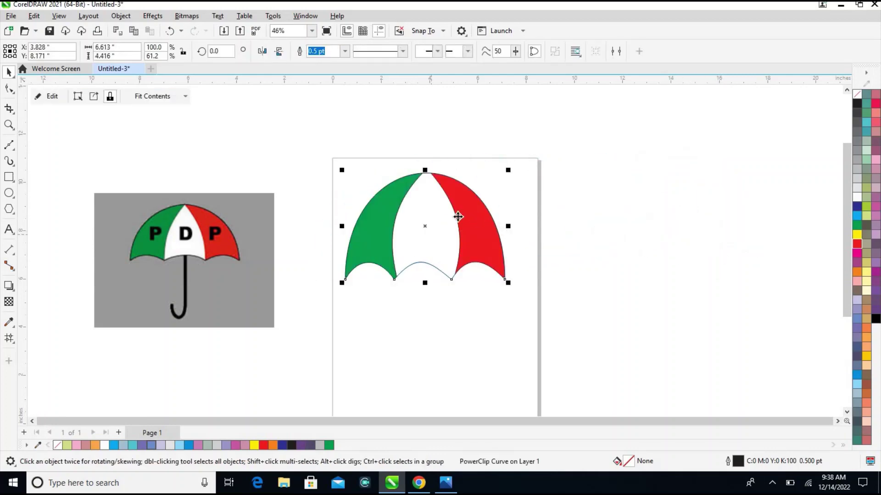
- Ungroup the clipped green and red shapes and move the green inner corner onto the arc
{"action": "right_click", "coordinate": [427, 206]}
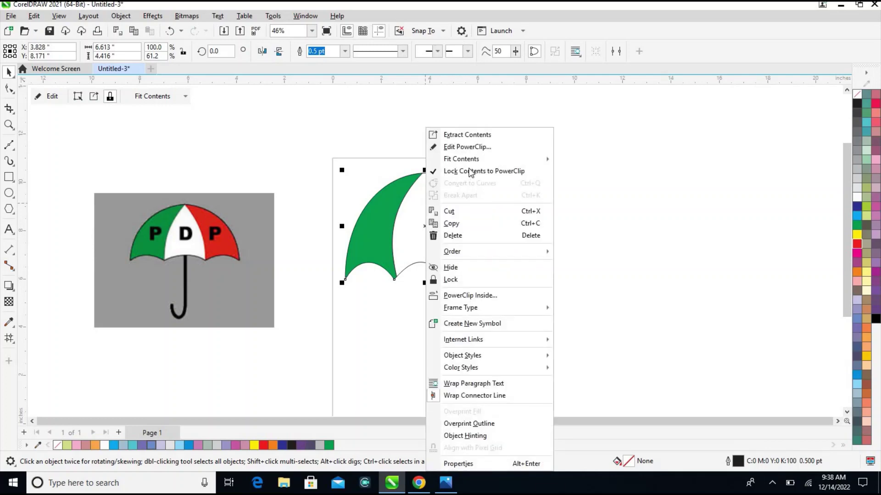
{"action": "key", "text": "Escape"}
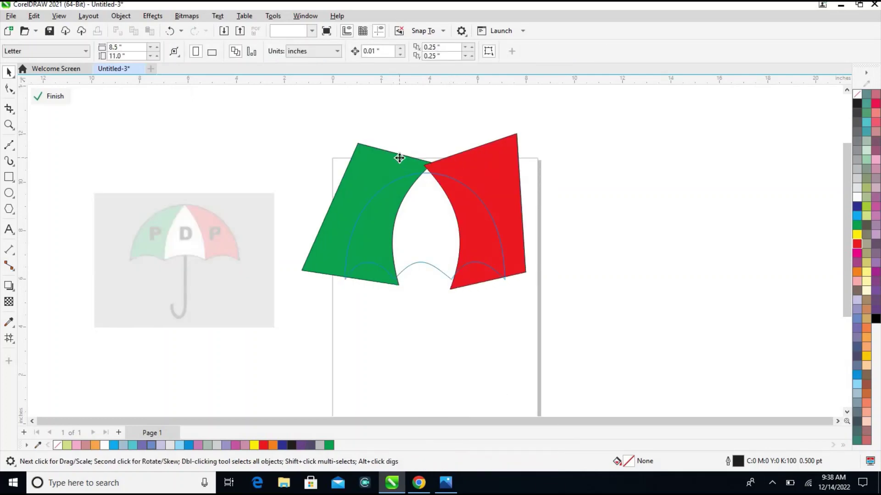
{"action": "left_click", "coordinate": [399, 158]}
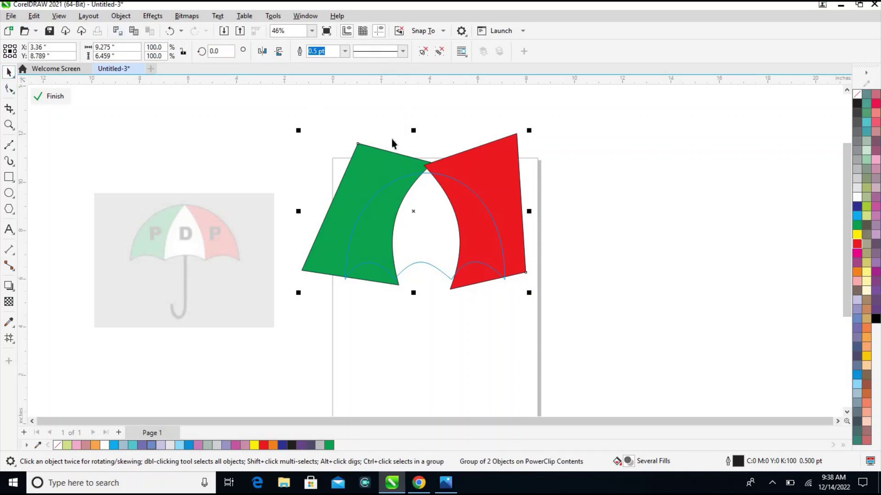
{"action": "right_click", "coordinate": [367, 160]}
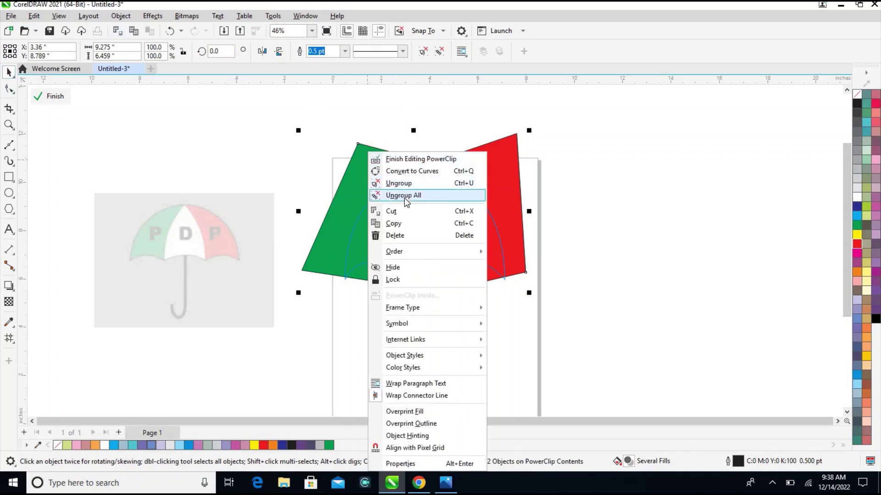
{"action": "left_click", "coordinate": [404, 196]}
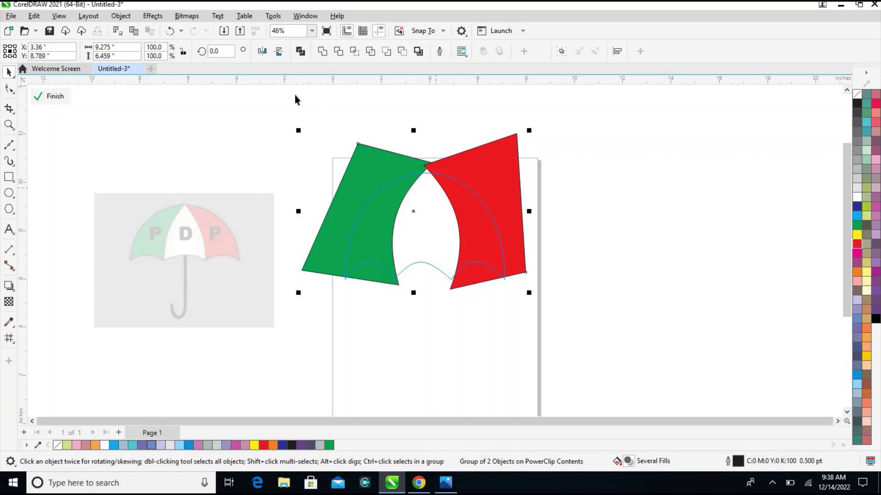
{"action": "key", "text": "Escape"}
{"action": "left_click", "coordinate": [392, 164]}
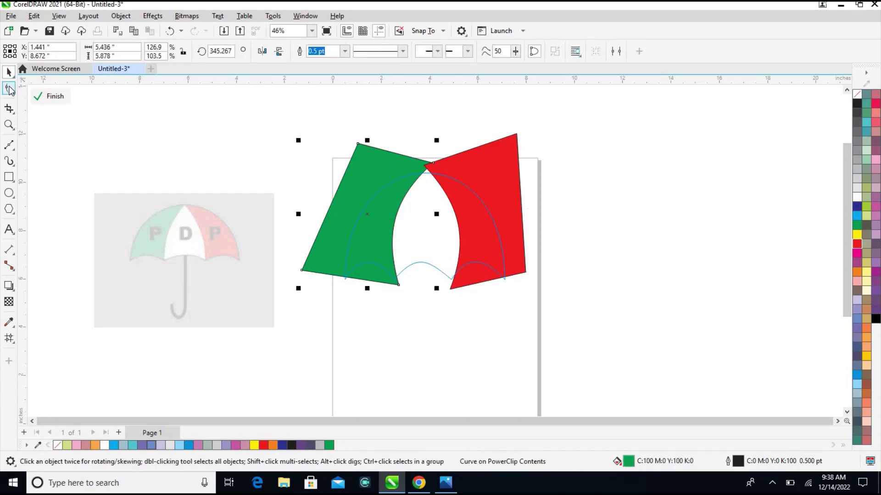
{"action": "left_click", "coordinate": [9, 89]}
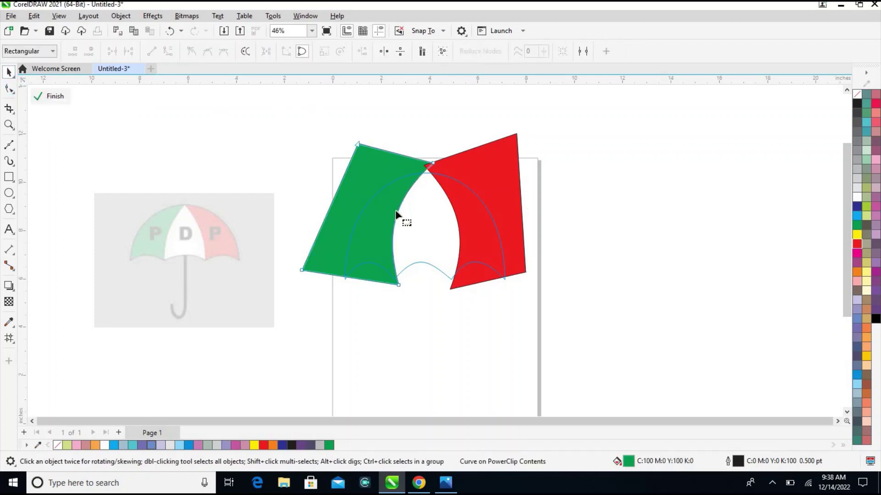
{"action": "left_click_drag", "start_coordinate": [432, 166], "coordinate": [429, 172]}
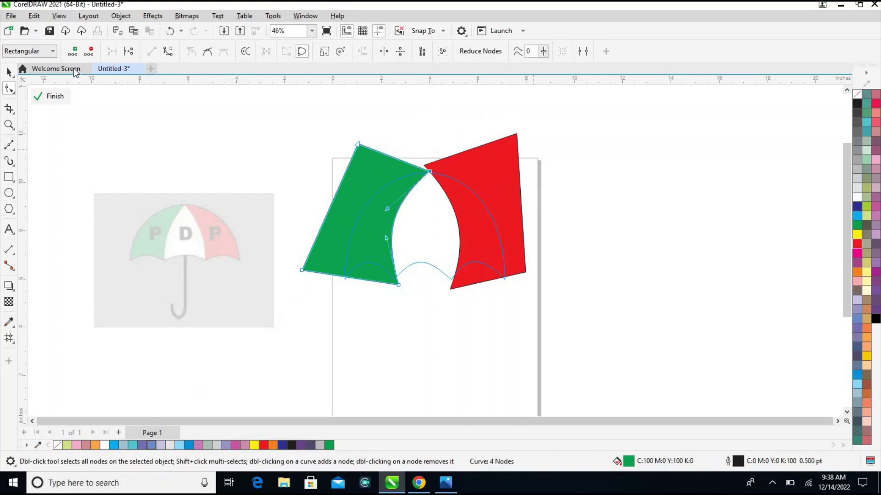
- Zoom in and snap the green and red inner corners onto the canopy's peak
{"action": "left_click", "coordinate": [9, 125]}
{"action": "left_click_drag", "start_coordinate": [330, 116], "coordinate": [521, 236]}
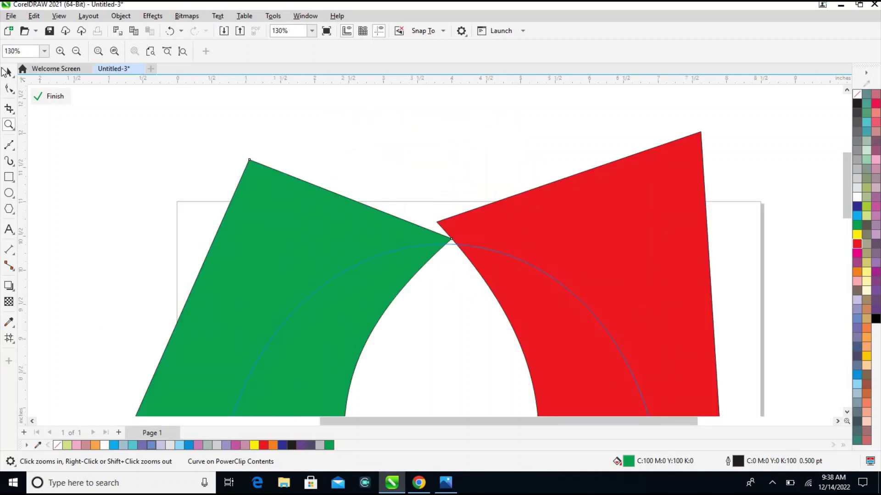
{"action": "left_click", "coordinate": [9, 88]}
{"action": "left_click", "coordinate": [255, 181]}
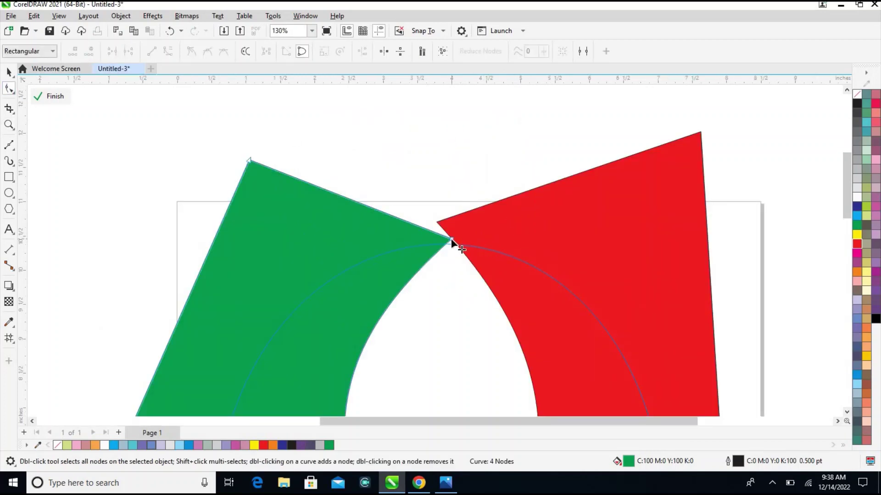
{"action": "left_click", "coordinate": [452, 241]}
{"action": "left_click_drag", "start_coordinate": [451, 239], "coordinate": [452, 244]}
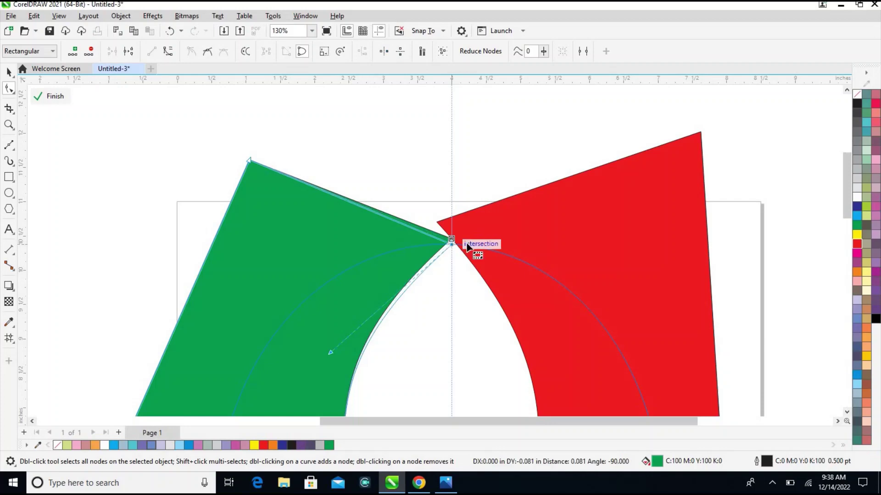
{"action": "left_click", "coordinate": [456, 222]}
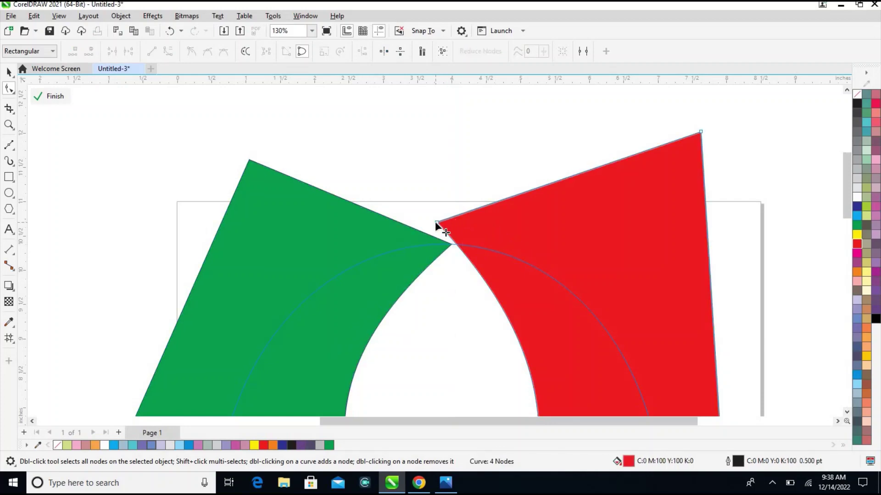
{"action": "left_click_drag", "start_coordinate": [435, 222], "coordinate": [445, 244]}
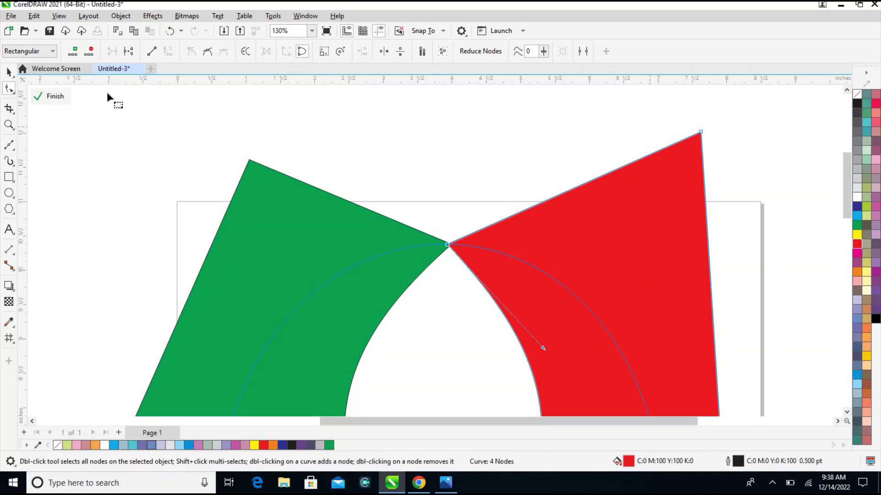
- Finish editing the PowerClip contents and zoom to fit the whole page
{"action": "left_click", "coordinate": [71, 96]}
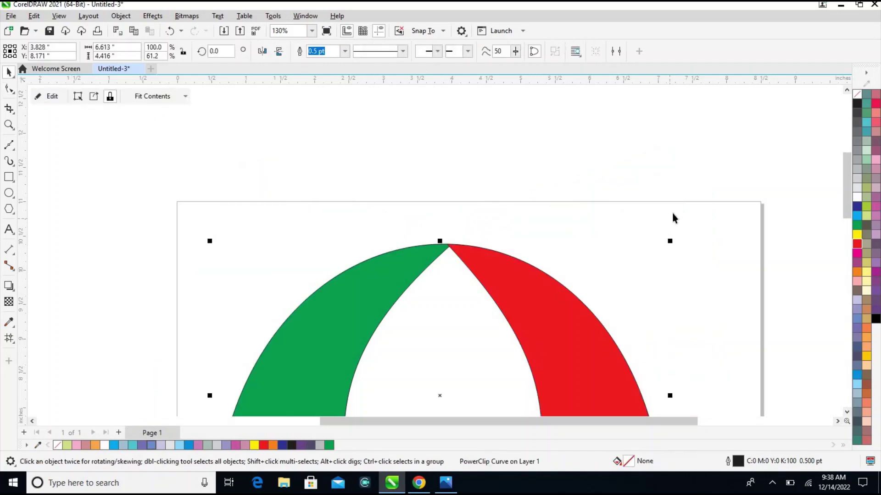
{"action": "left_click", "coordinate": [312, 31]}
{"action": "left_click", "coordinate": [282, 57]}
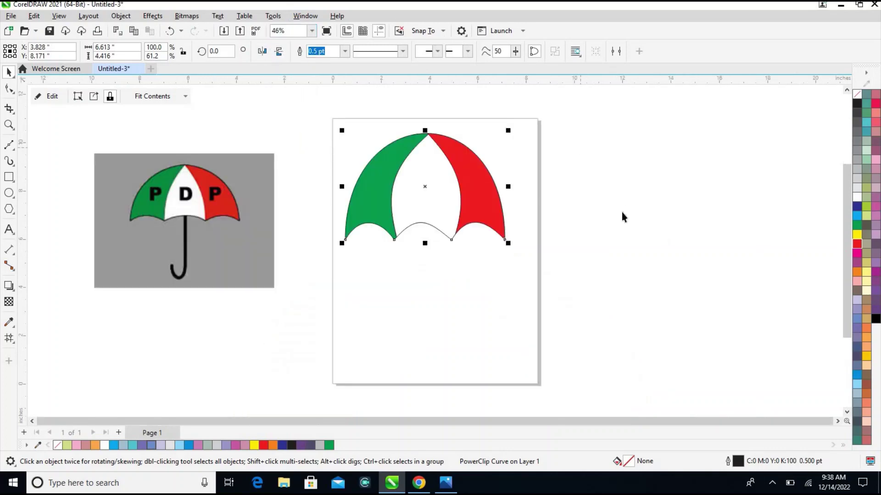
{"action": "left_click", "coordinate": [622, 211]}
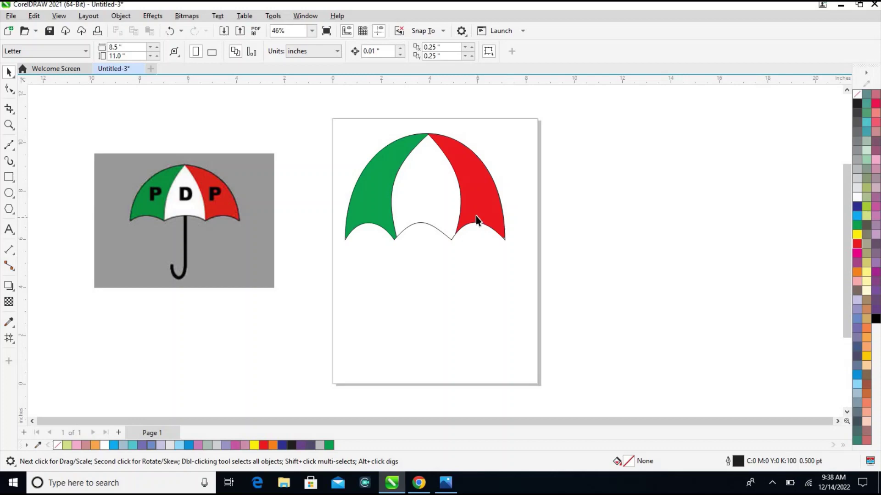
- Reopen the PowerClip contents and reshape the red panel's inner curved edge
{"action": "left_click", "coordinate": [477, 200]}
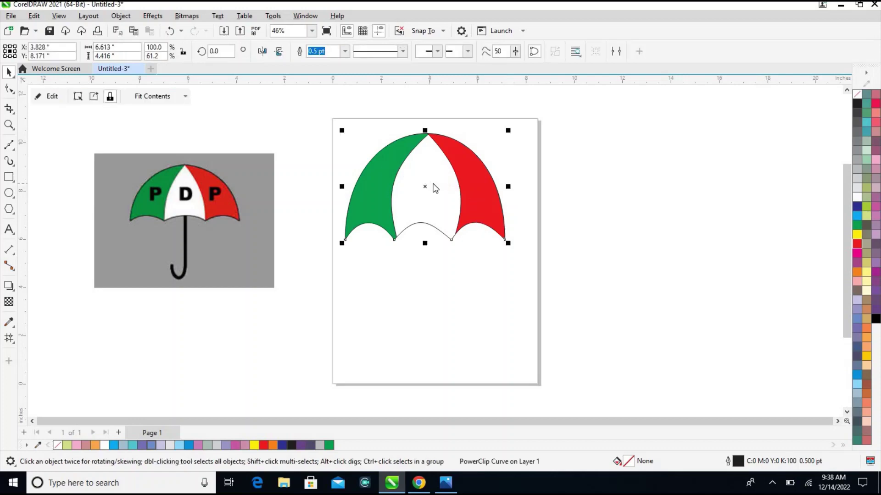
{"action": "right_click", "coordinate": [428, 186]}
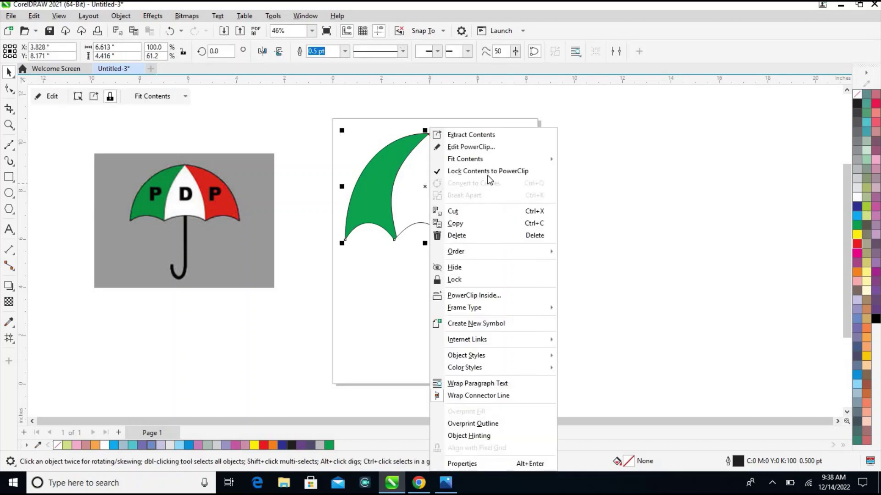
{"action": "left_click", "coordinate": [488, 147]}
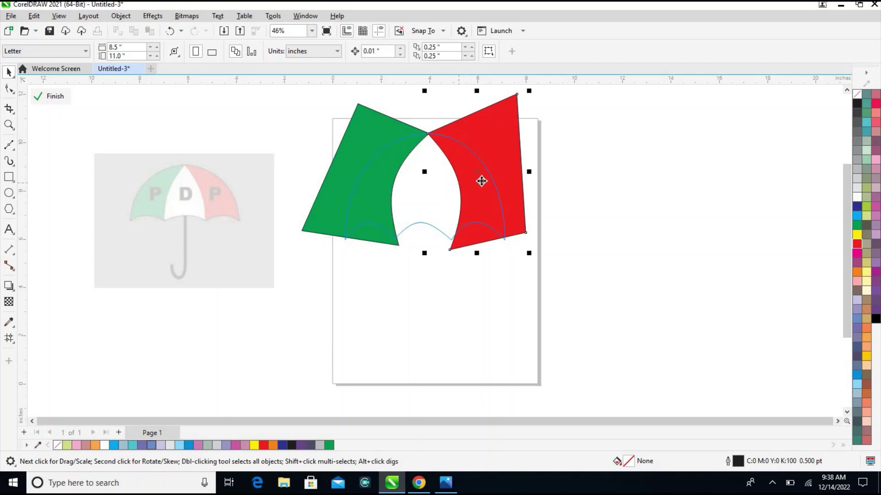
{"action": "left_click", "coordinate": [482, 181]}
{"action": "left_click", "coordinate": [9, 88]}
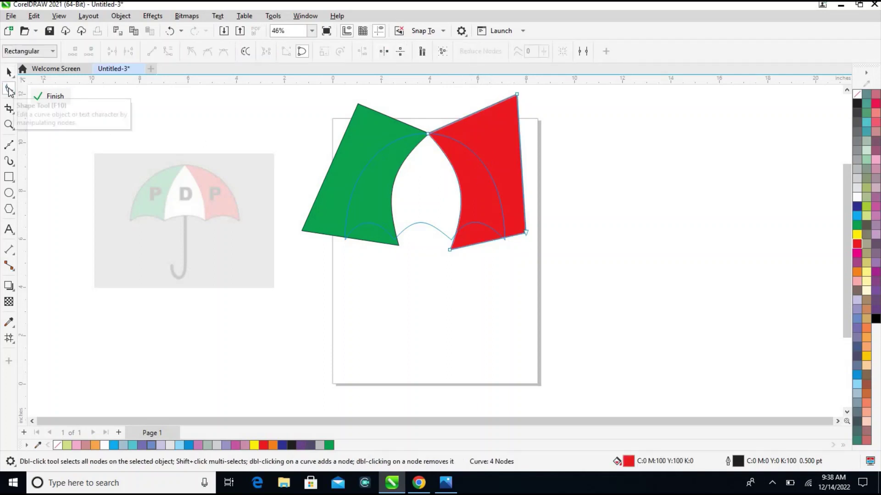
{"action": "left_click_drag", "start_coordinate": [457, 183], "coordinate": [452, 183]}
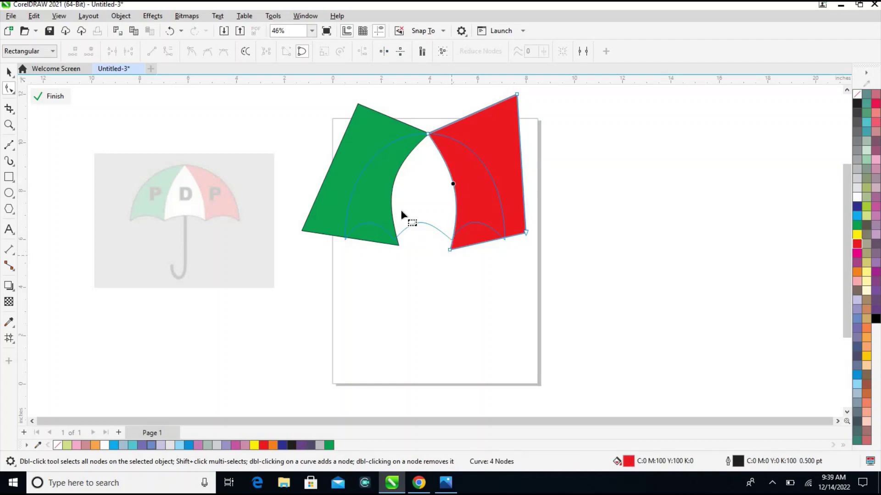
- Nudge the green panel's inner curve slightly right and finish the PowerClip edit
{"action": "left_click", "coordinate": [389, 198]}
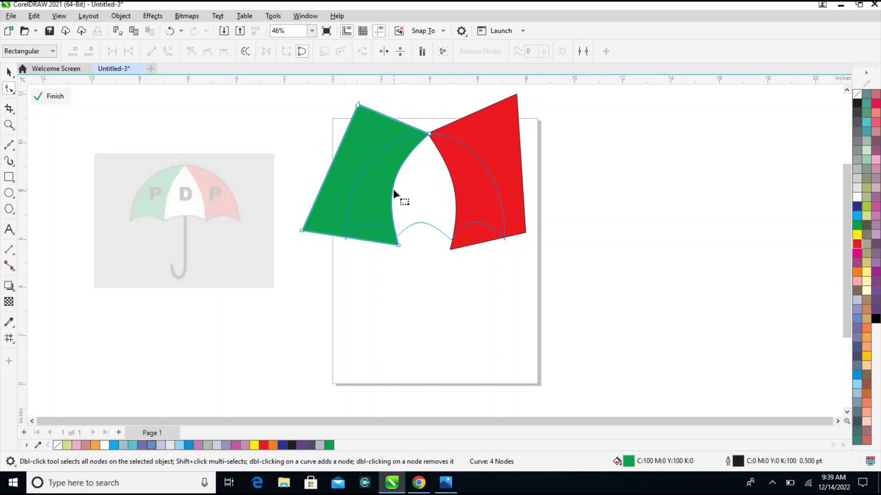
{"action": "left_click", "coordinate": [393, 188]}
{"action": "left_click_drag", "start_coordinate": [392, 189], "coordinate": [397, 188]}
{"action": "left_click", "coordinate": [57, 95]}
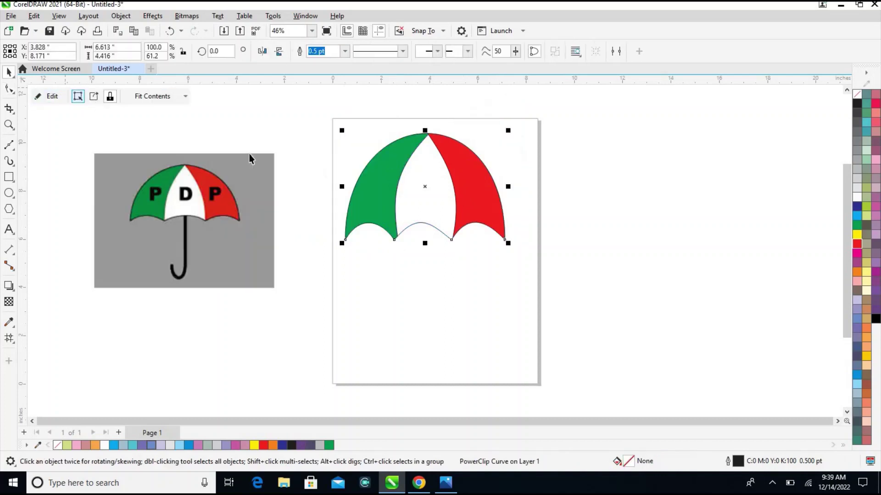
{"action": "left_click", "coordinate": [568, 227]}
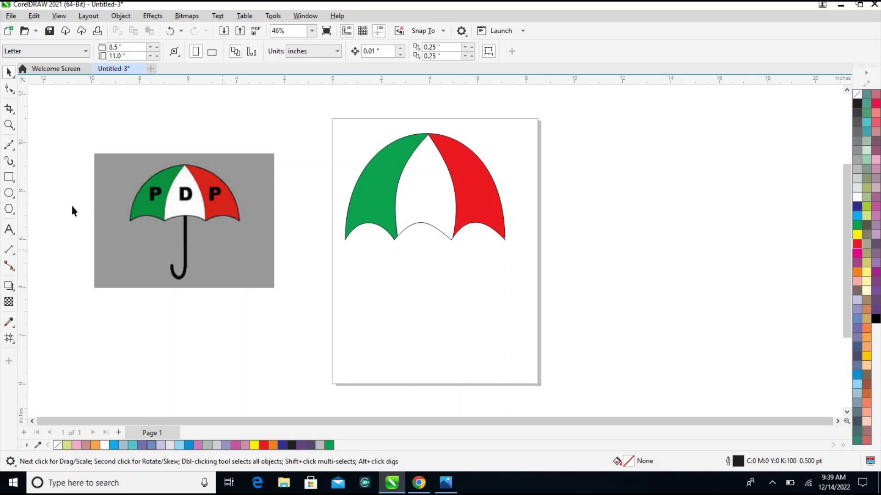
- Draw a tall thin rectangle stem below the canopy, fill it black, and move it up
{"action": "left_click", "coordinate": [9, 177]}
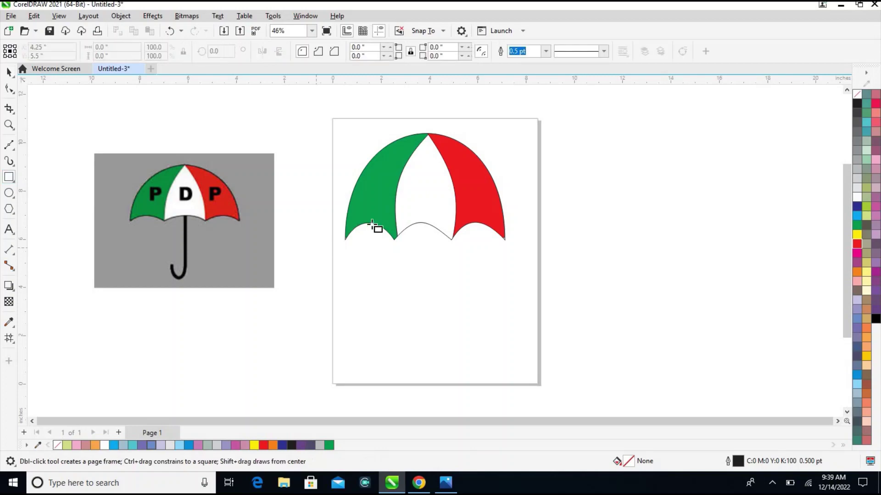
{"action": "left_click_drag", "start_coordinate": [417, 235], "coordinate": [420, 328]}
{"action": "key", "text": "space"}
{"action": "left_click", "coordinate": [10, 73]}
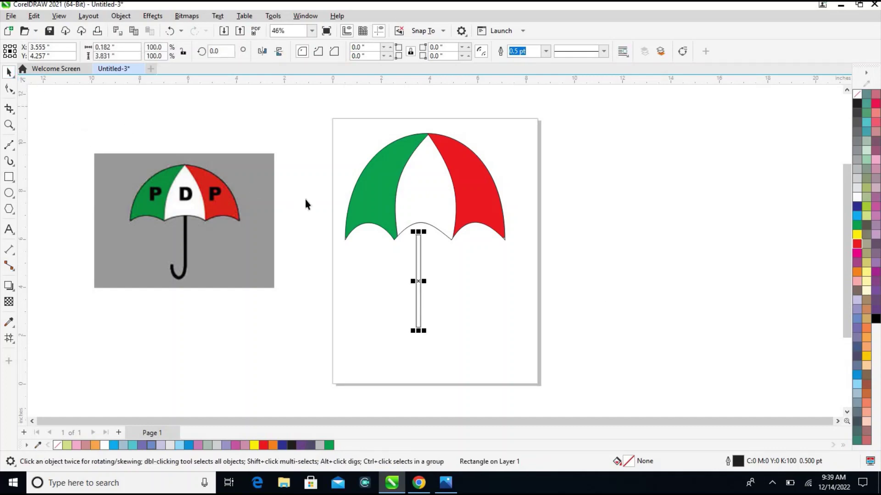
{"action": "left_click", "coordinate": [876, 319]}
{"action": "left_click_drag", "start_coordinate": [421, 280], "coordinate": [427, 268]}
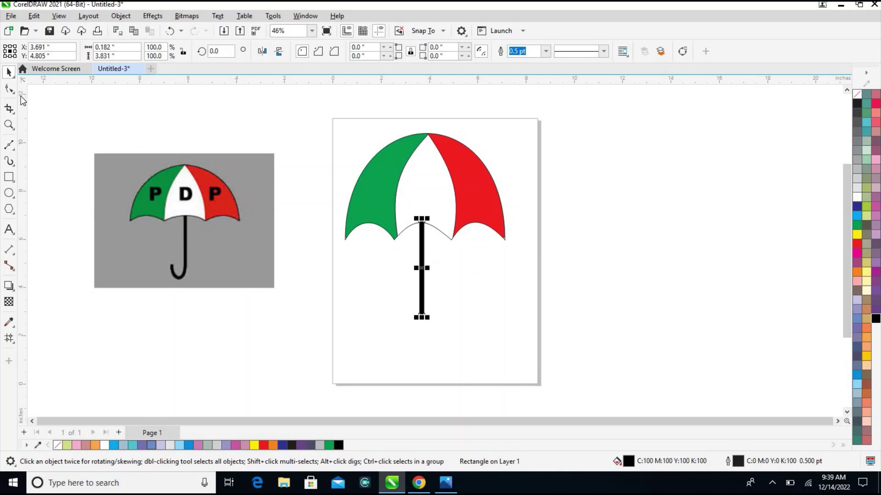
- Lower the black stem so its top meets the canopy's centre edge, then view the whole page
{"action": "left_click", "coordinate": [9, 124]}
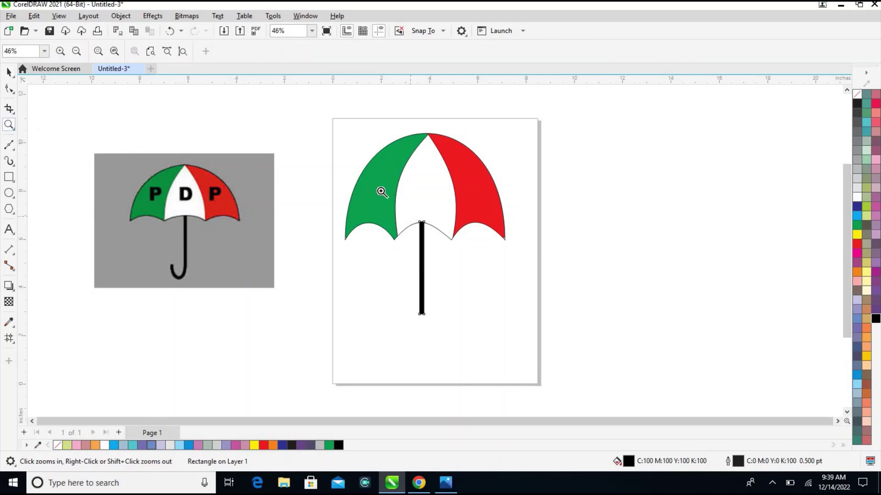
{"action": "left_click_drag", "start_coordinate": [406, 197], "coordinate": [458, 249]}
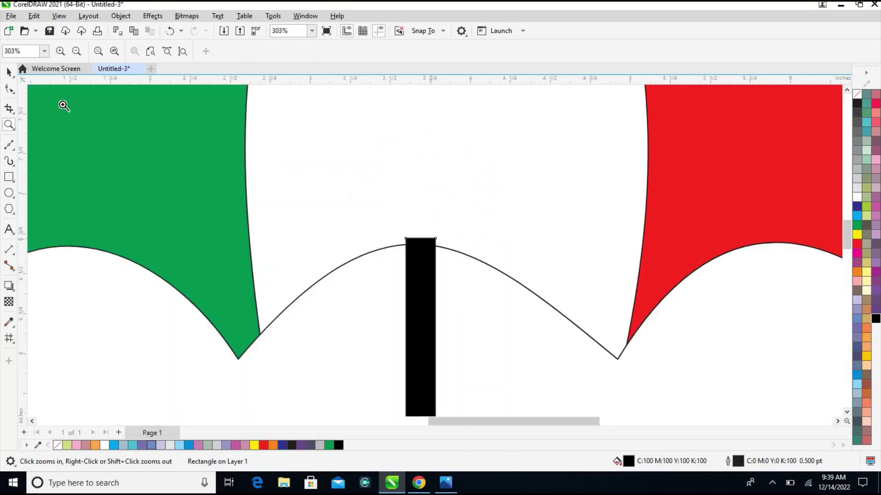
{"action": "left_click", "coordinate": [8, 74]}
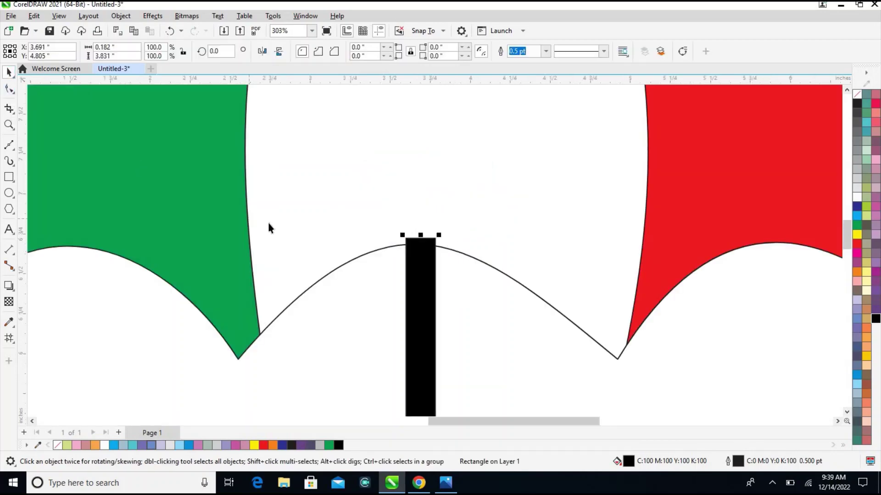
{"action": "left_click_drag", "start_coordinate": [415, 250], "coordinate": [414, 257]}
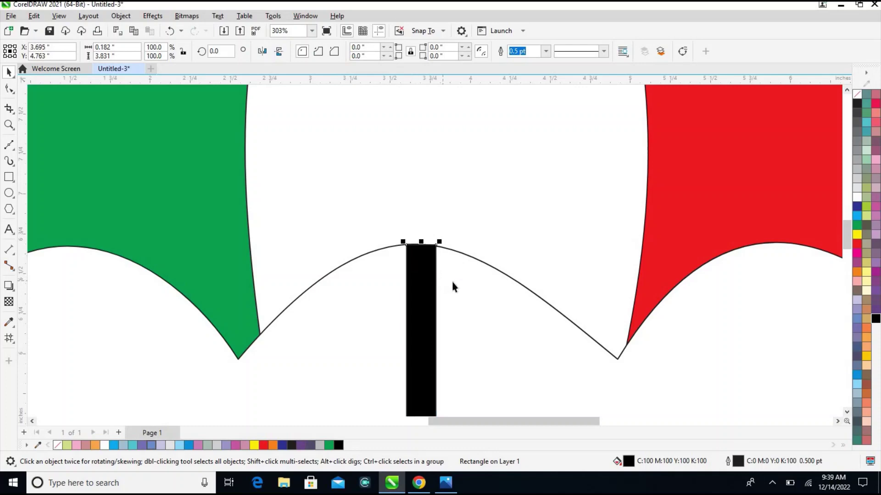
{"action": "left_click", "coordinate": [481, 283]}
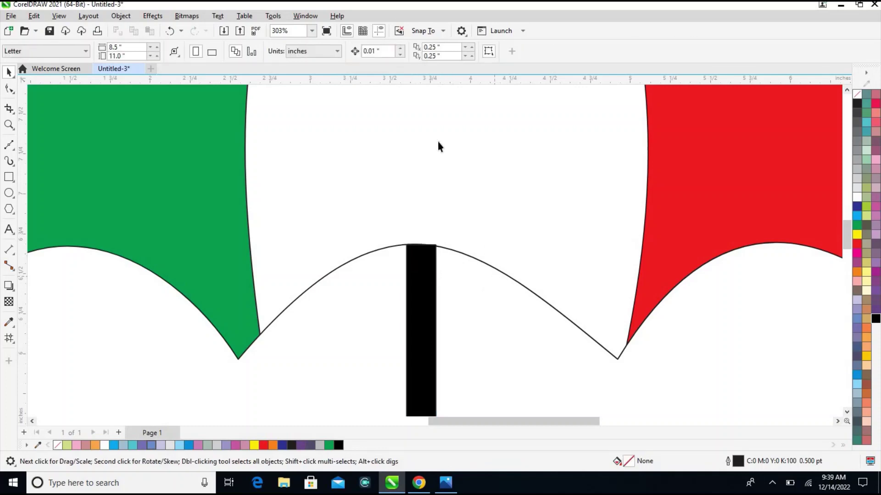
{"action": "left_click", "coordinate": [311, 30]}
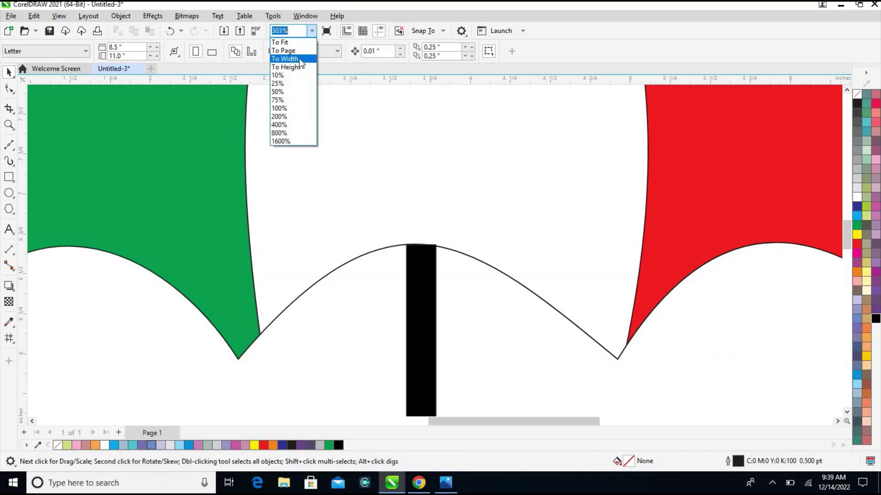
{"action": "left_click", "coordinate": [301, 51]}
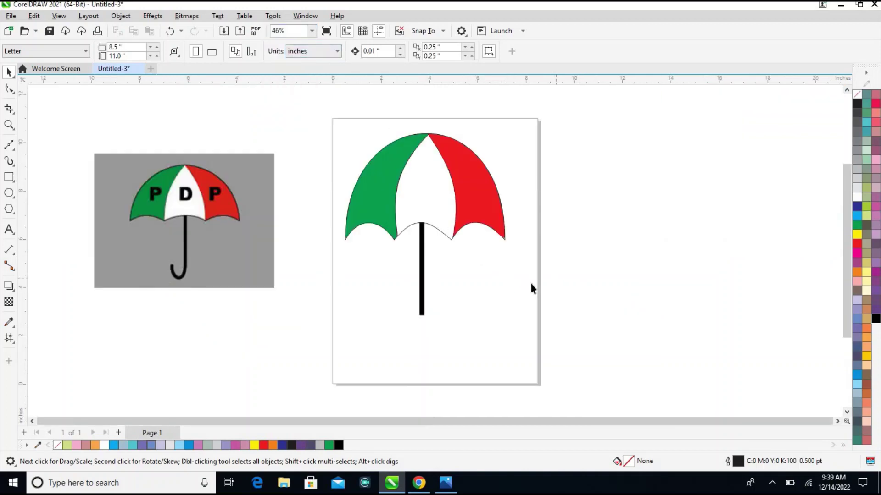
- Add a letter J text object at 150 pt
{"action": "left_click", "coordinate": [9, 229]}
{"action": "left_click", "coordinate": [386, 367]}
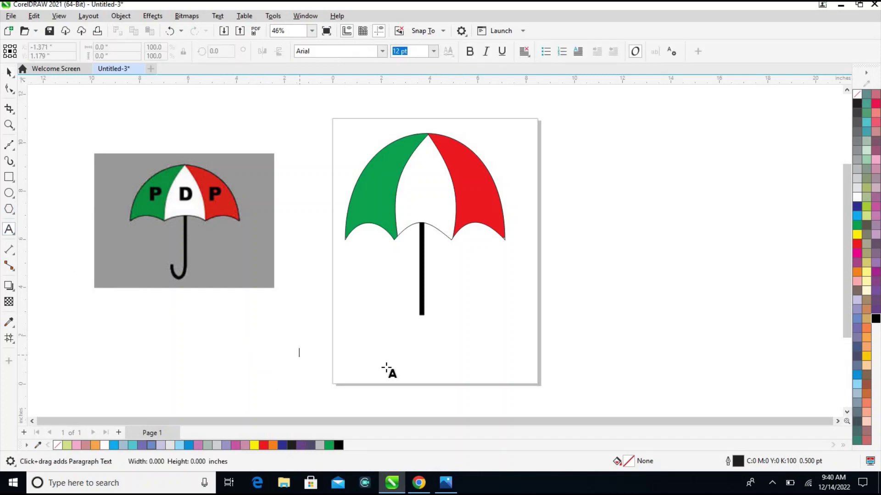
{"action": "key", "text": "Escape"}
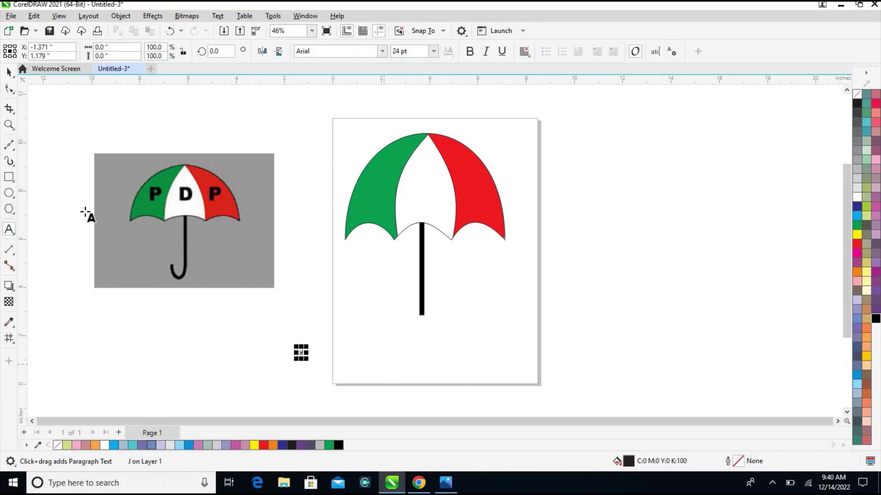
{"action": "left_click", "coordinate": [434, 51]}
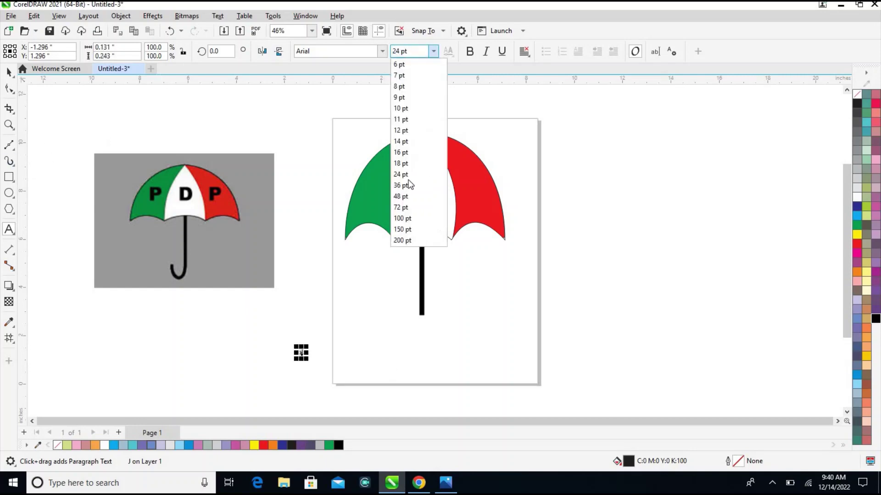
{"action": "left_click", "coordinate": [403, 229]}
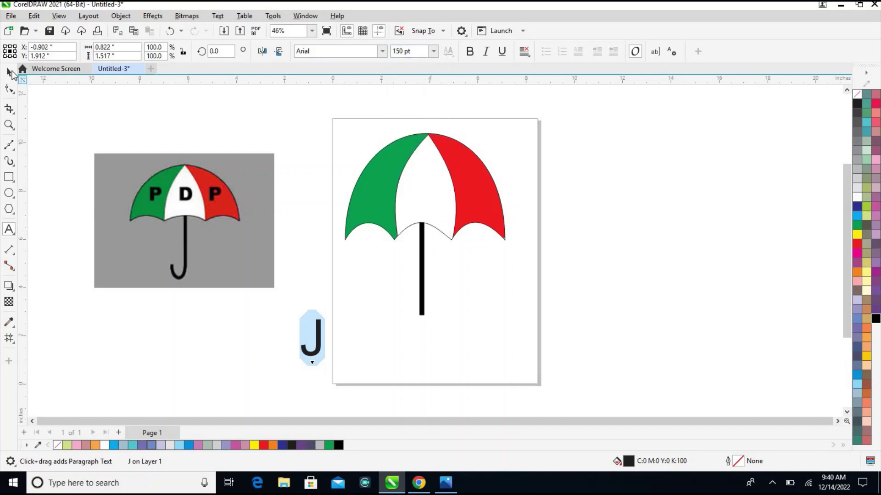
- Move the J to the bottom of the stem, align it, and widen it slightly
{"action": "left_click", "coordinate": [10, 73]}
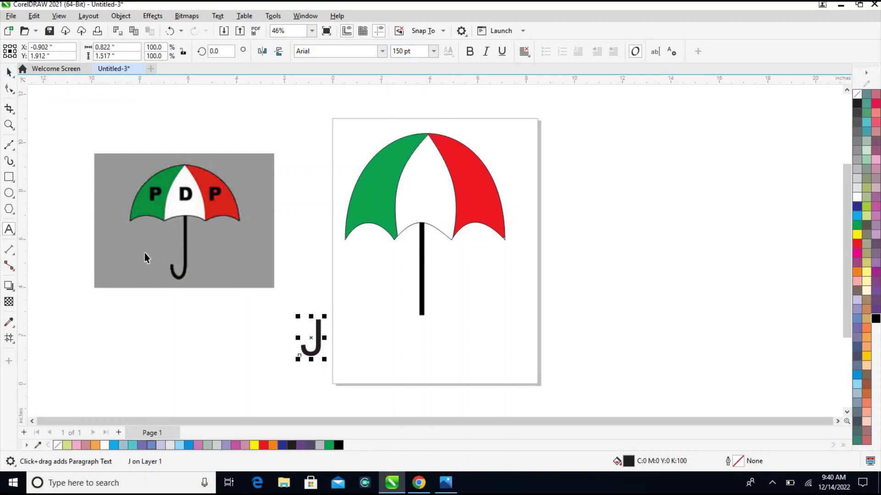
{"action": "left_click_drag", "start_coordinate": [312, 338], "coordinate": [414, 315]}
{"action": "left_click", "coordinate": [8, 124]}
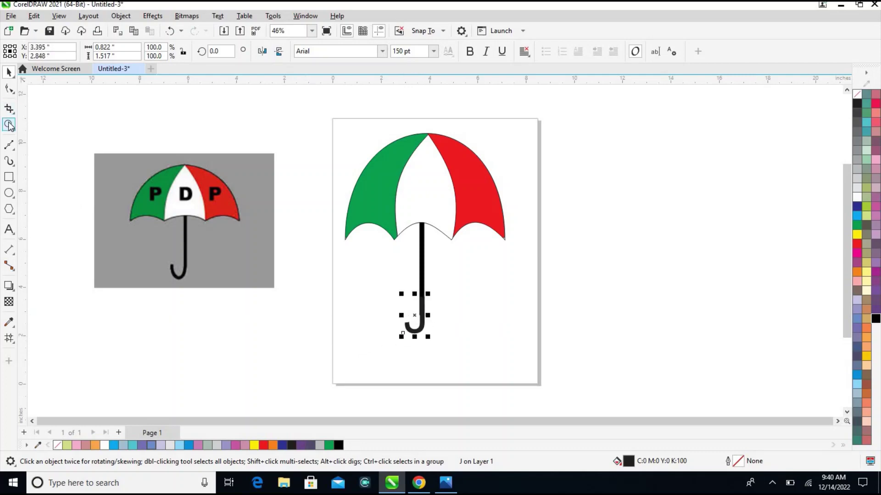
{"action": "left_click_drag", "start_coordinate": [372, 275], "coordinate": [467, 359]}
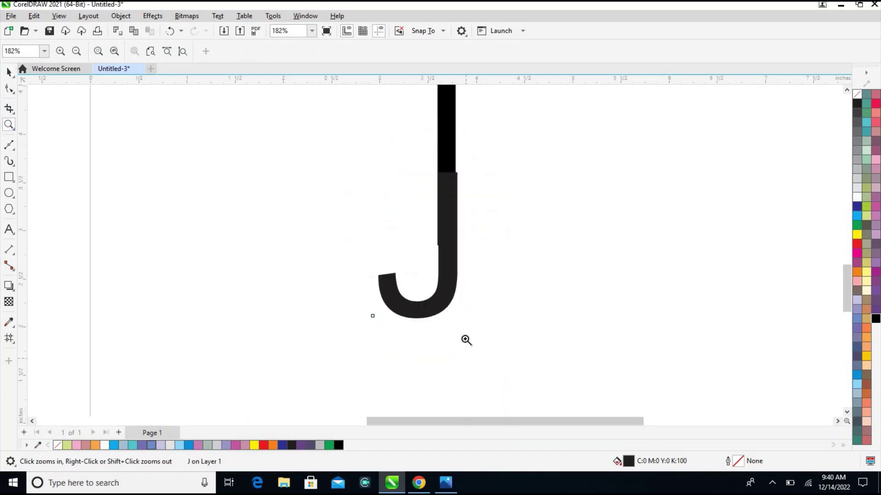
{"action": "left_click", "coordinate": [9, 72]}
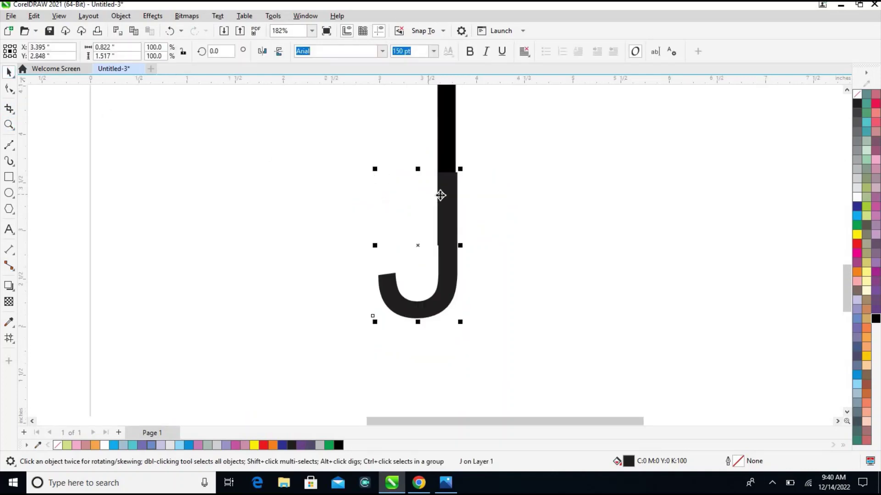
{"action": "left_click_drag", "start_coordinate": [440, 195], "coordinate": [440, 181]}
{"action": "left_click_drag", "start_coordinate": [459, 233], "coordinate": [452, 227]}
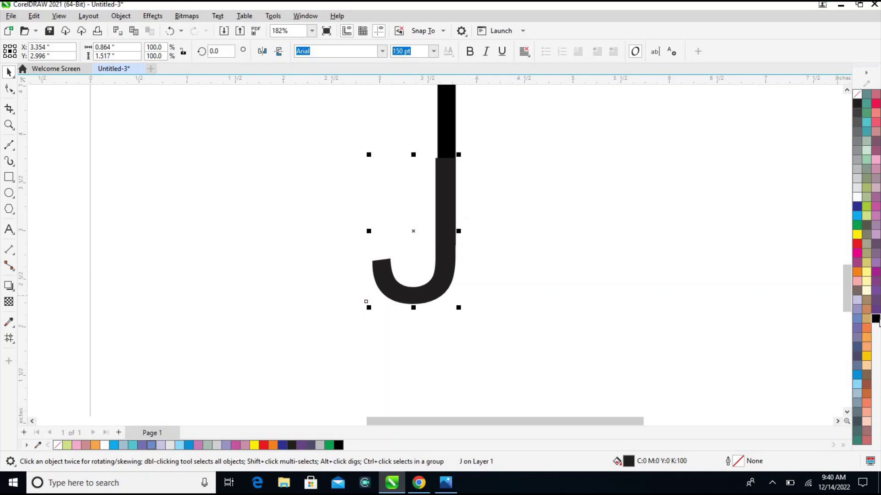
- Fill the J handle black and zoom back out to fit the page
{"action": "left_click", "coordinate": [876, 319]}
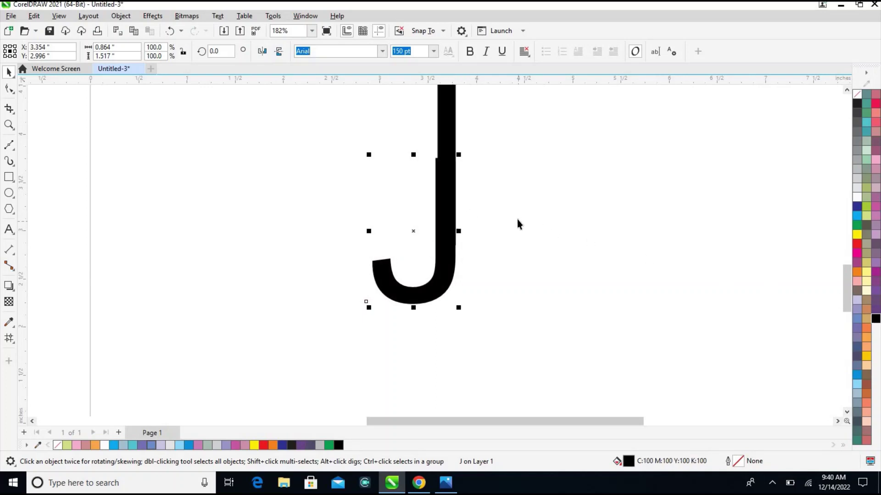
{"action": "left_click", "coordinate": [9, 125]}
{"action": "left_click_drag", "start_coordinate": [376, 127], "coordinate": [536, 308]}
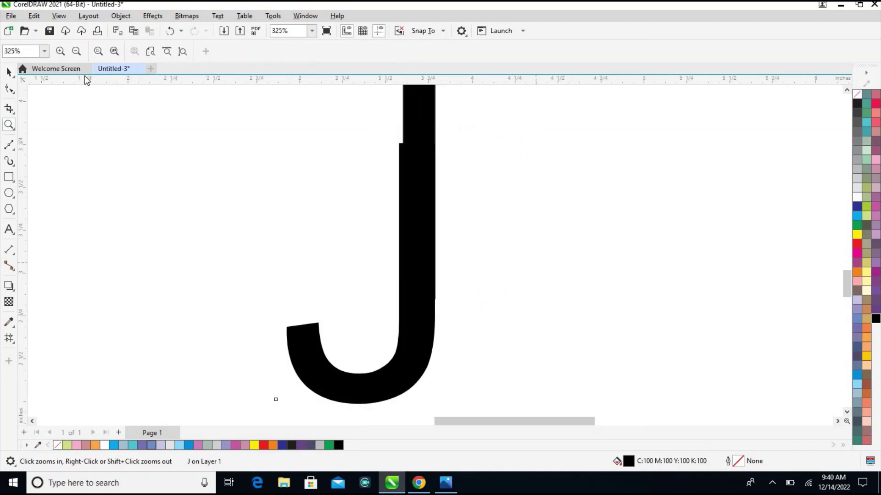
{"action": "left_click", "coordinate": [9, 72]}
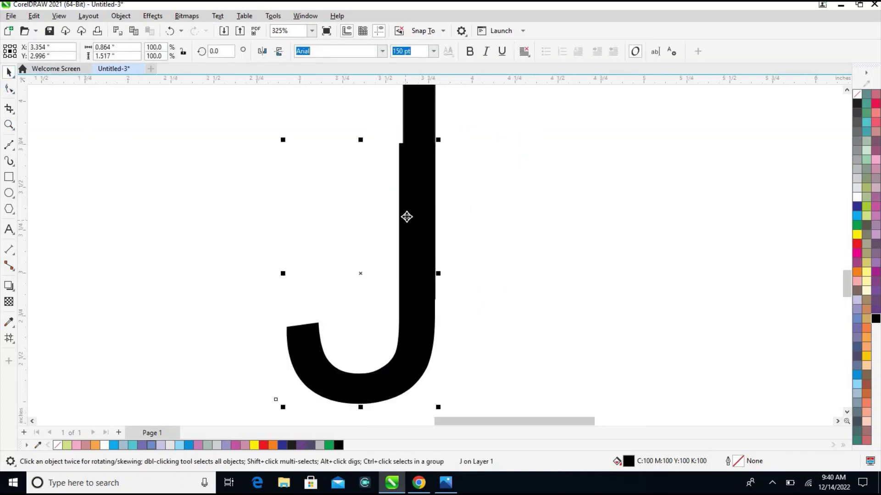
{"action": "left_click", "coordinate": [521, 212]}
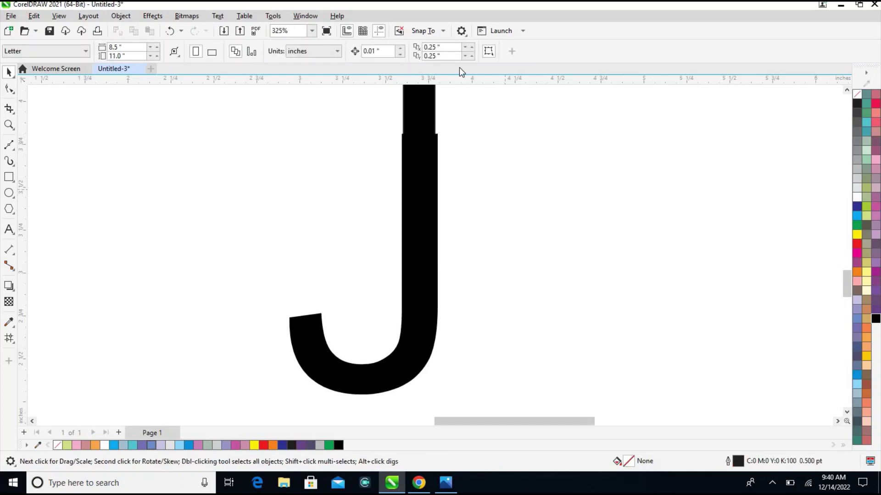
{"action": "left_click", "coordinate": [312, 30]}
{"action": "left_click", "coordinate": [304, 51]}
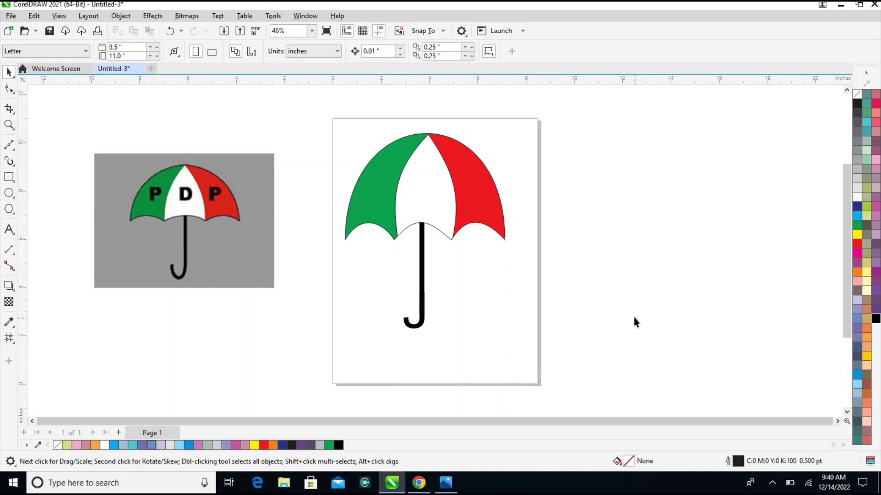
- Create a text object with the letter P left of the page
{"action": "left_click", "coordinate": [9, 230]}
{"action": "left_click", "coordinate": [277, 327]}
{"action": "type", "text": "P"}
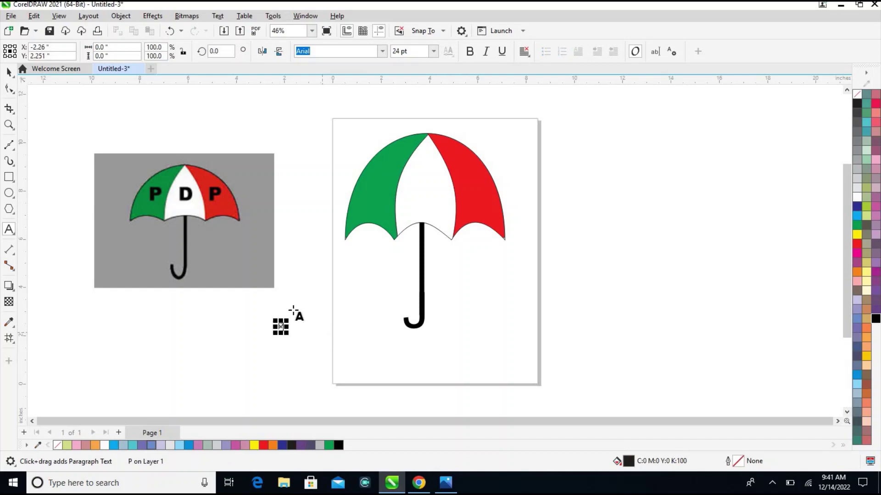
{"action": "left_click", "coordinate": [10, 72]}
{"action": "left_click", "coordinate": [281, 326]}
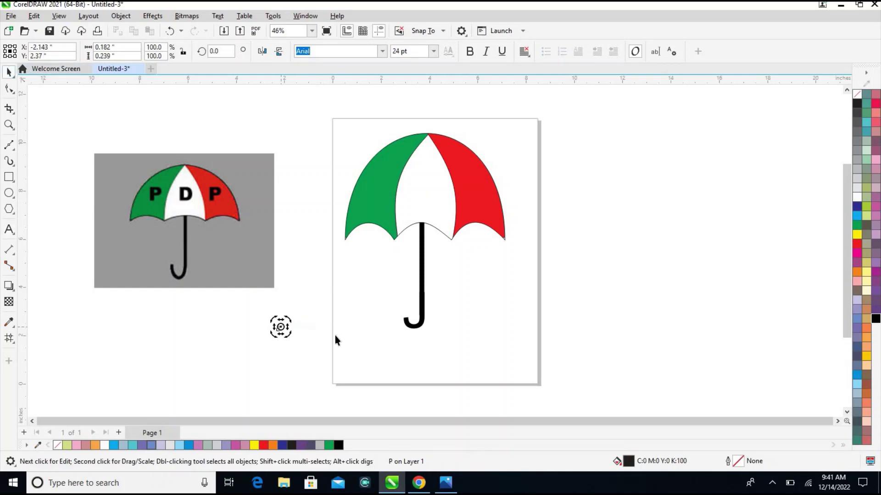
{"action": "left_click", "coordinate": [280, 326]}
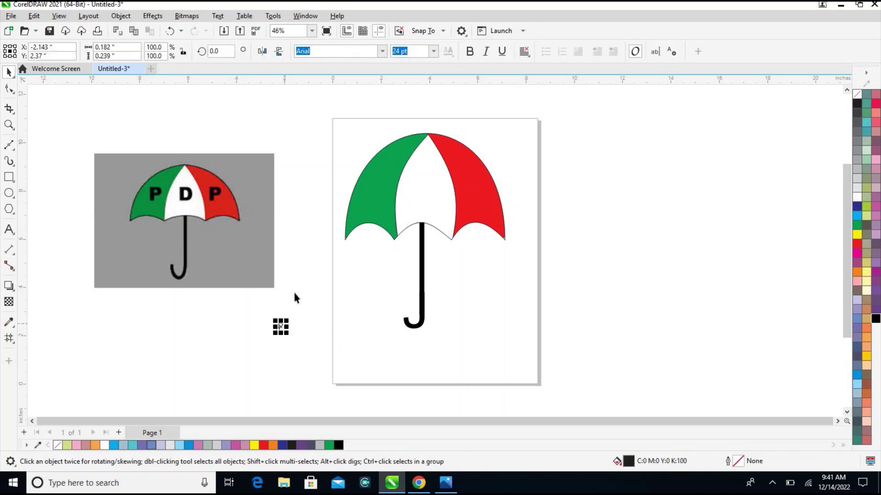
- Set the P to Arial Black at 72 pt and place it on the green panel
{"action": "left_click", "coordinate": [382, 51]}
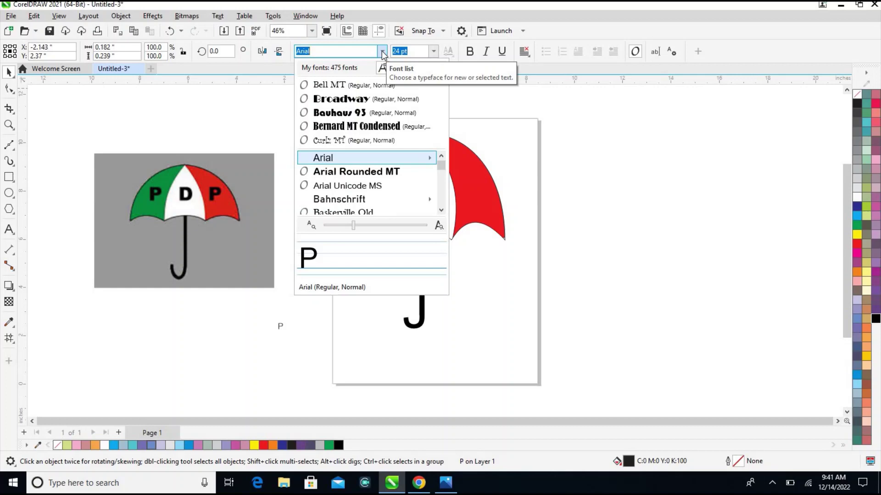
{"action": "type", "text": "AR"}
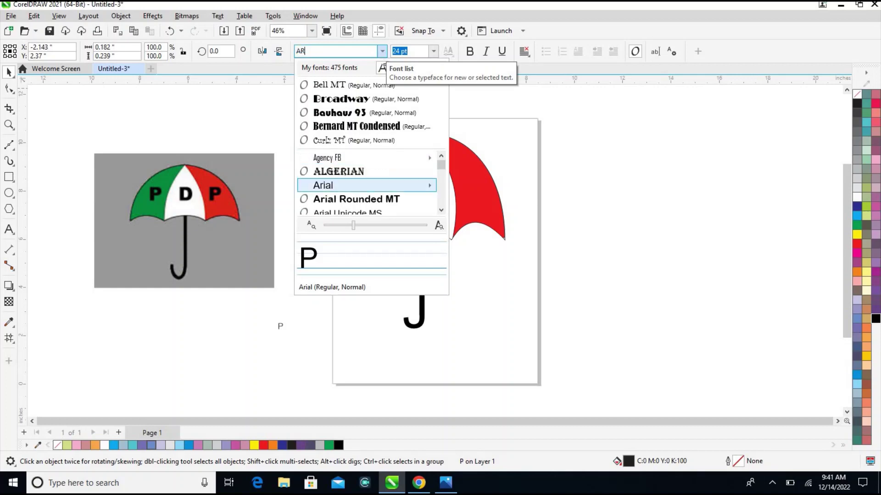
{"action": "type", "text": "IA"}
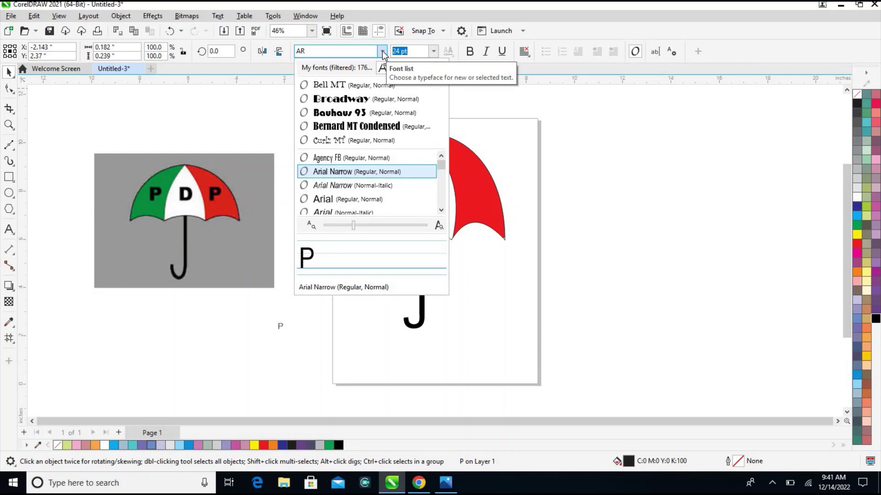
{"action": "key", "text": "Down"}
{"action": "key", "text": "Down"}
{"action": "key", "text": "Down"}
{"action": "key", "text": "Down"}
{"action": "key", "text": "Down"}
{"action": "key", "text": "Down"}
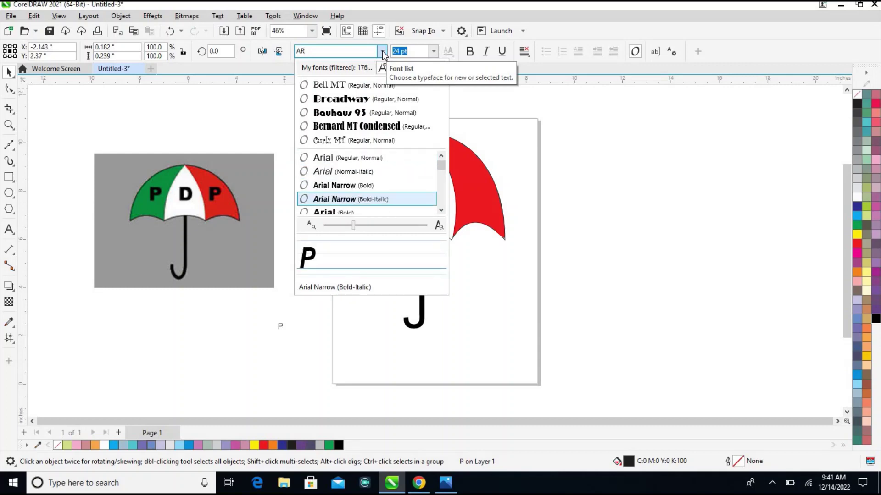
{"action": "key", "text": "Down"}
{"action": "key", "text": "Down"}
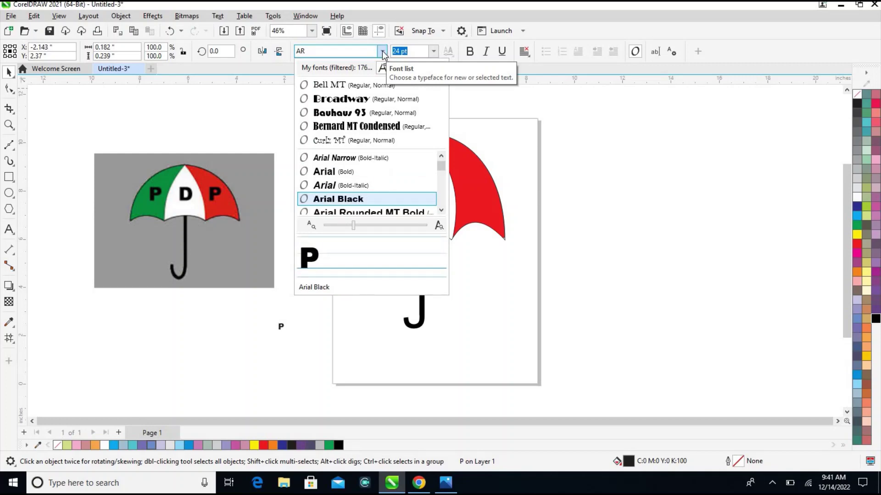
{"action": "key", "text": "Return"}
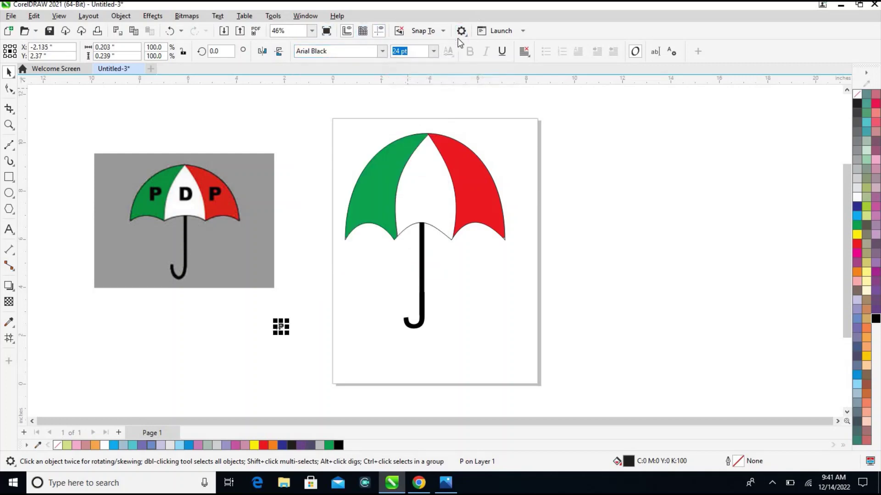
{"action": "left_click", "coordinate": [432, 53]}
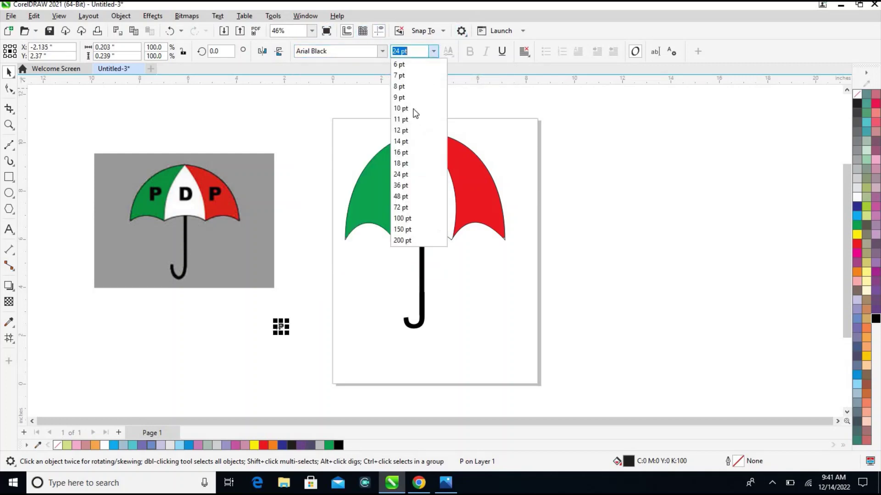
{"action": "left_click", "coordinate": [422, 206]}
{"action": "left_click_drag", "start_coordinate": [286, 320], "coordinate": [353, 215]}
{"action": "left_click_drag", "start_coordinate": [364, 185], "coordinate": [467, 187]}
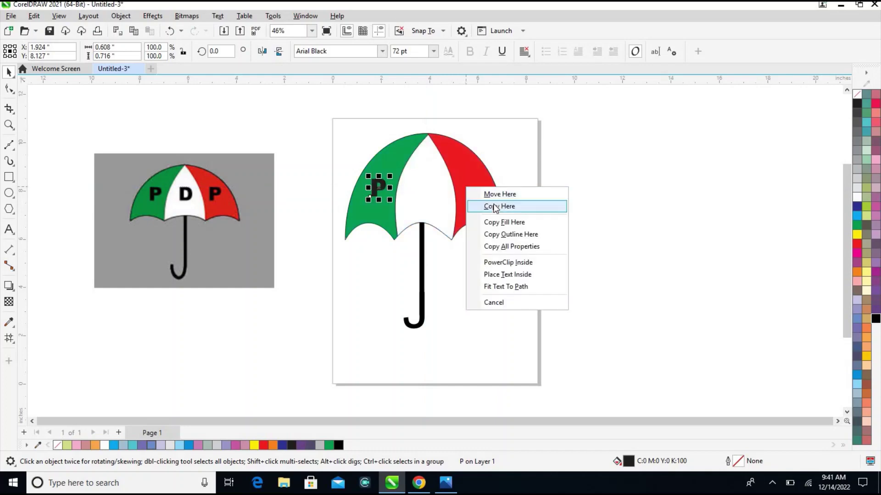
- Drop copies of the P onto the red panel and the white panel
{"action": "left_click", "coordinate": [499, 206]}
{"action": "left_click", "coordinate": [544, 216]}
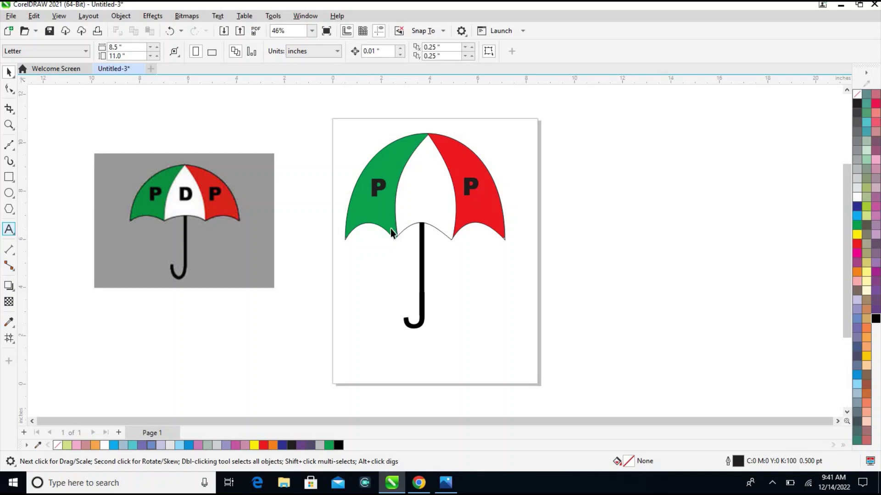
{"action": "left_click", "coordinate": [472, 187]}
{"action": "left_click_drag", "start_coordinate": [472, 187], "coordinate": [425, 192]}
{"action": "left_click", "coordinate": [455, 212]}
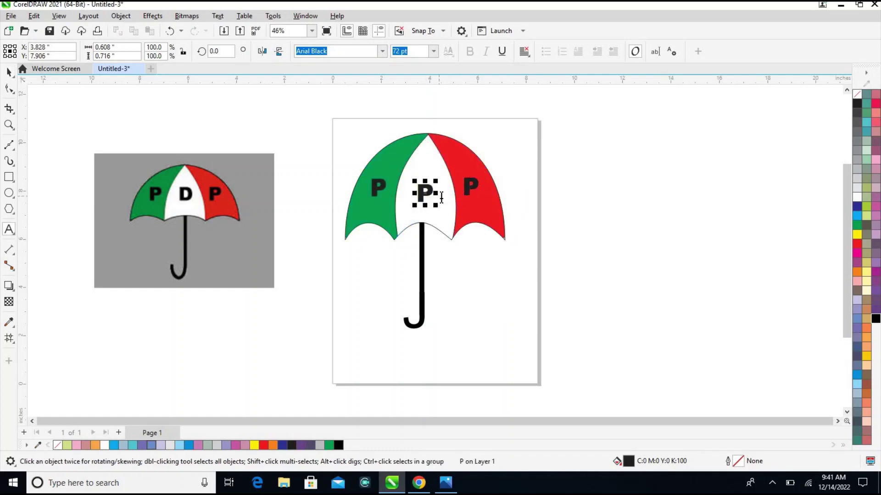
- Change the white-panel copy to a D and nudge it up slightly
{"action": "double_click", "coordinate": [441, 196]}
{"action": "type", "text": "D"}
{"action": "left_click", "coordinate": [583, 206]}
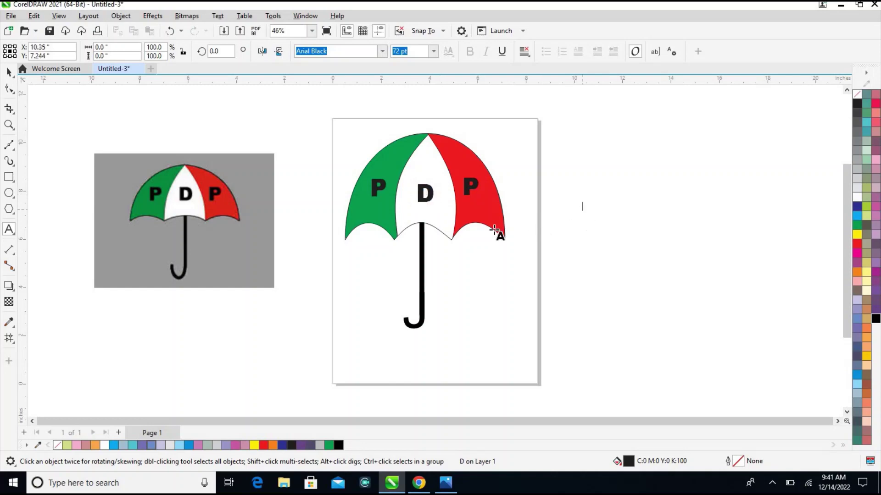
{"action": "left_click", "coordinate": [7, 73]}
{"action": "left_click", "coordinate": [430, 194]}
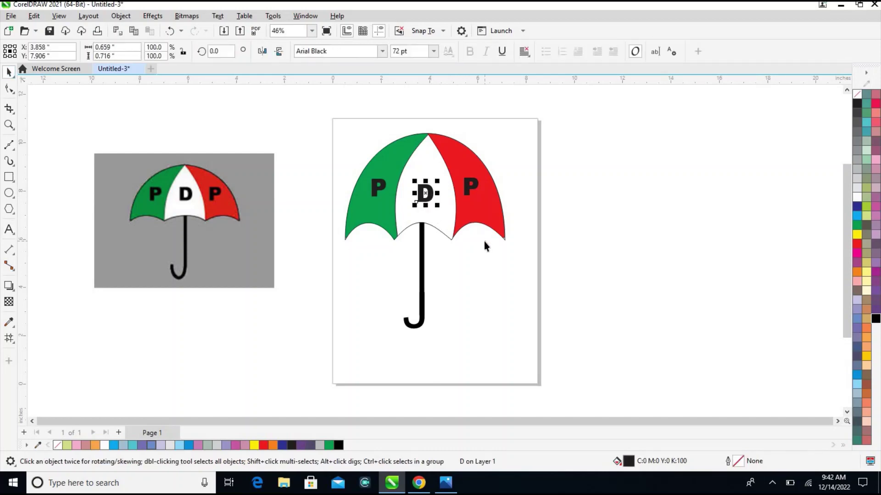
{"action": "key", "text": "Up"}
{"action": "key", "text": "Up"}
{"action": "key", "text": "Up"}
{"action": "key", "text": "Up"}
{"action": "key", "text": "Up"}
{"action": "key", "text": "Up"}
{"action": "key", "text": "Up"}
{"action": "key", "text": "Up"}
{"action": "key", "text": "Up"}
{"action": "key", "text": "Up"}
{"action": "key", "text": "Up"}
{"action": "key", "text": "Up"}
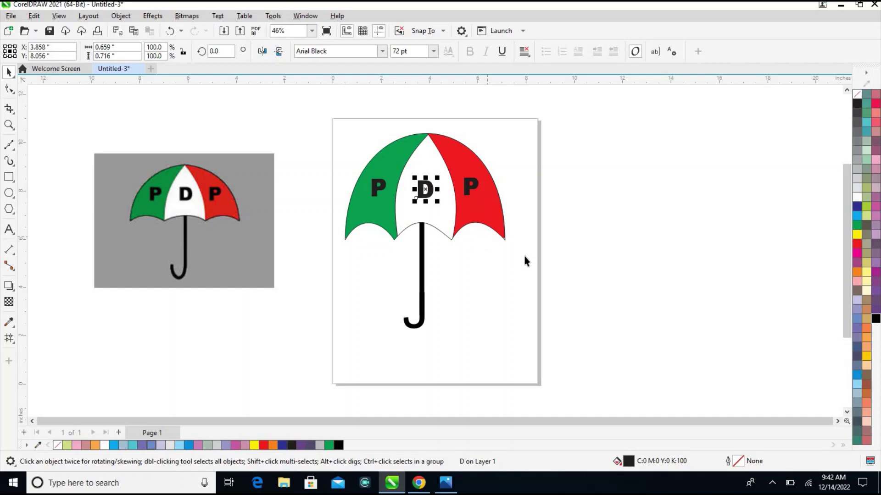
{"action": "left_click", "coordinate": [687, 236]}
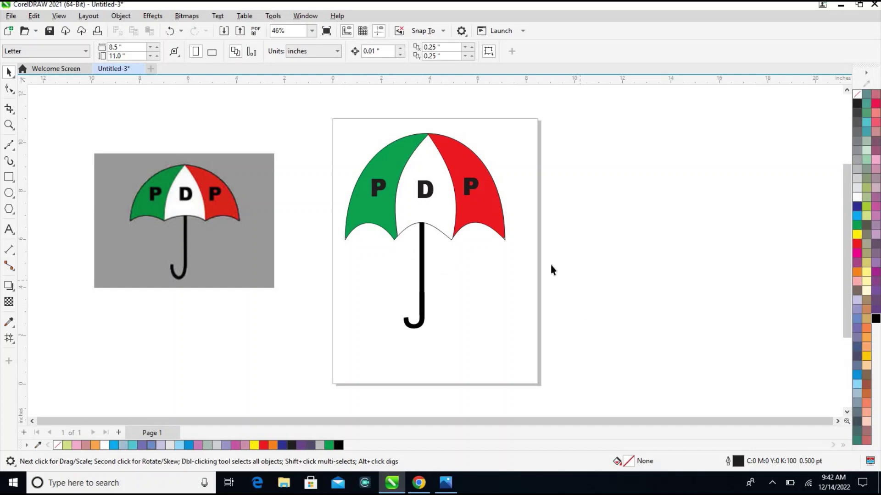
- Delete the grey reference image and group all the umbrella objects
{"action": "left_click", "coordinate": [270, 187]}
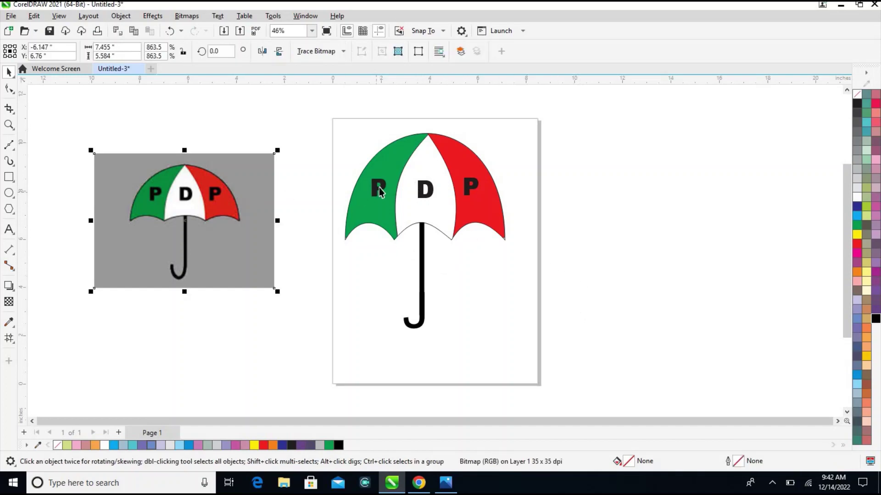
{"action": "key", "text": "Delete"}
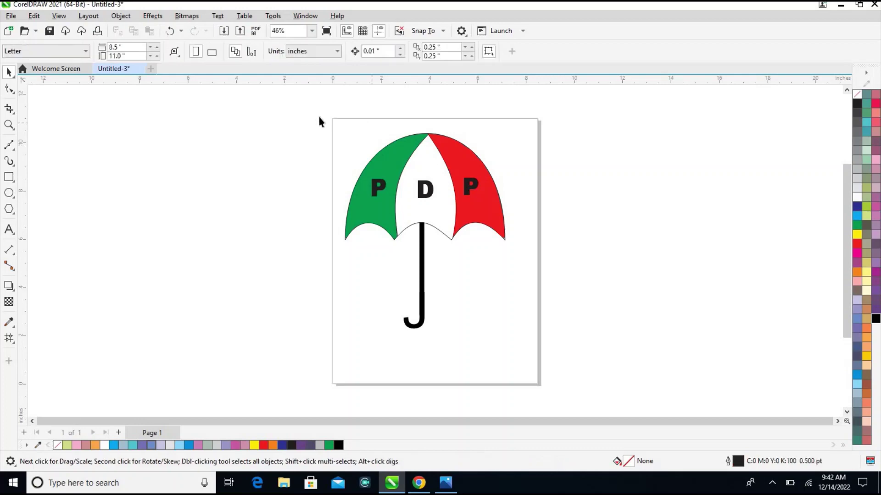
{"action": "key", "text": "ctrl+a"}
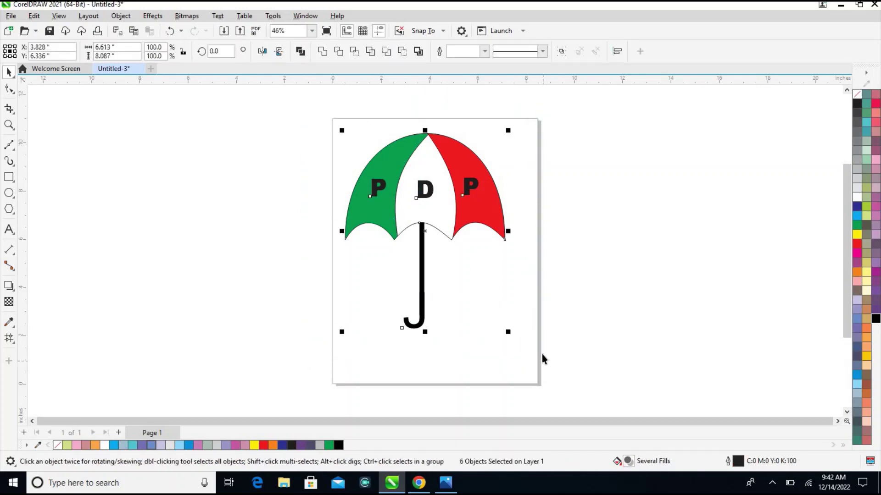
{"action": "key", "text": "ctrl+g"}
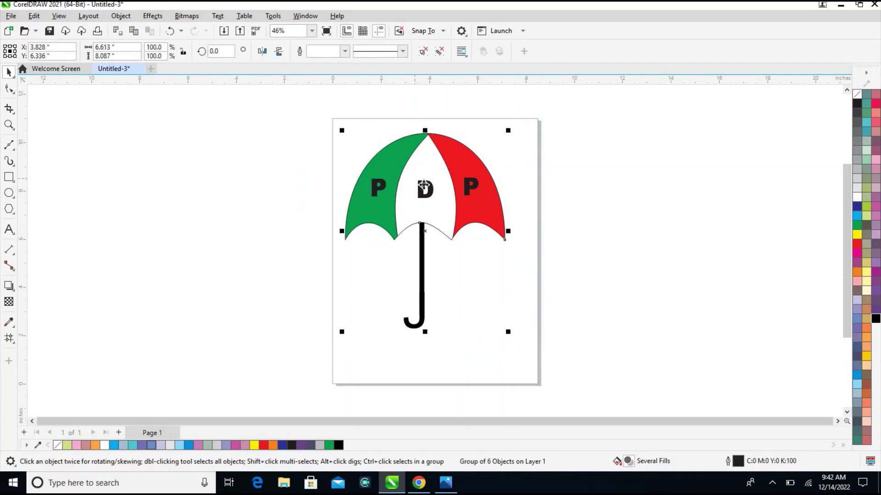
- Export the logo as the JPEG 'PDP LOGO' with default settings
{"action": "key", "text": "ctrl+e"}
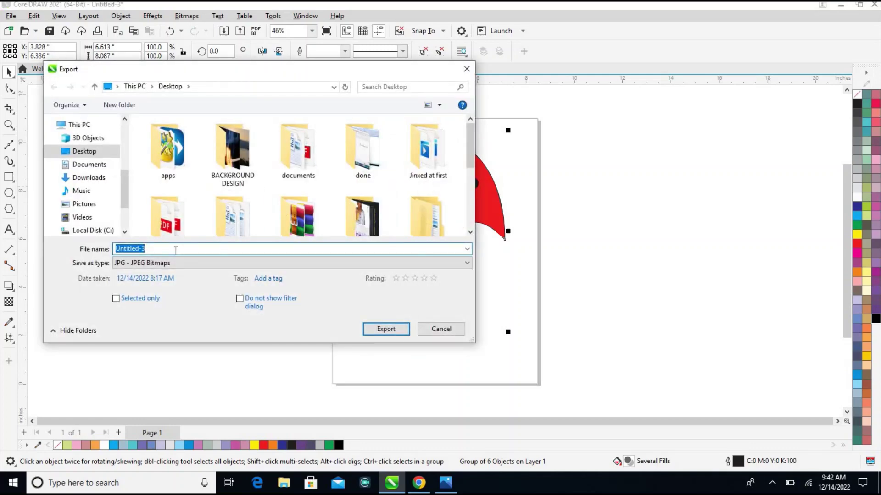
{"action": "type", "text": "PDP LOGO"}
{"action": "key", "text": "Return"}
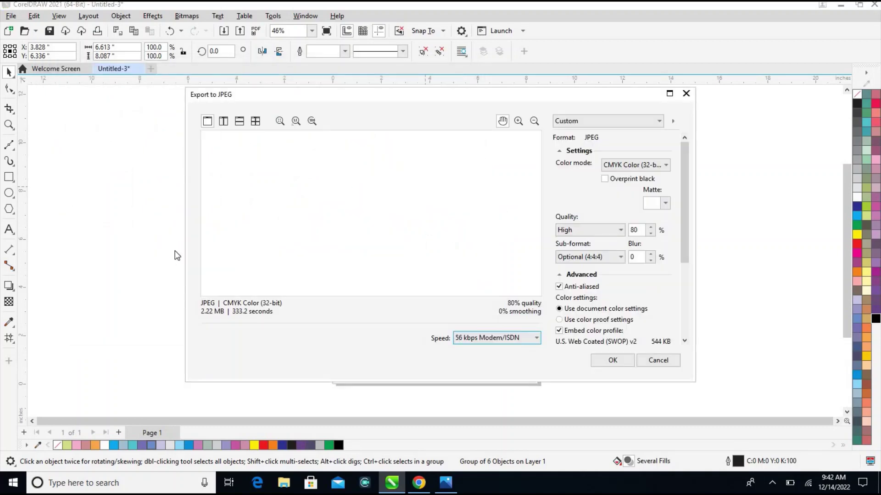
{"action": "key", "text": "Return"}
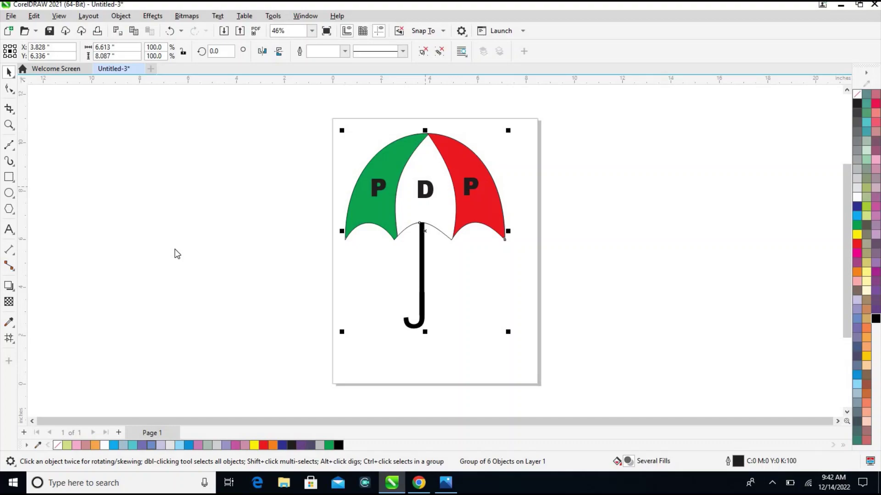
- Open the exported PDP LOGO file from the desktop
{"action": "key", "text": "super+d"}
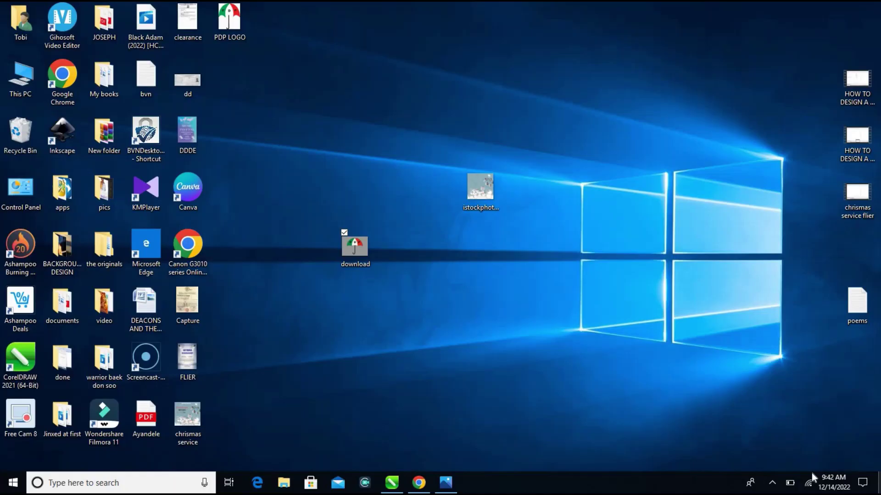
{"action": "left_click", "coordinate": [238, 27]}
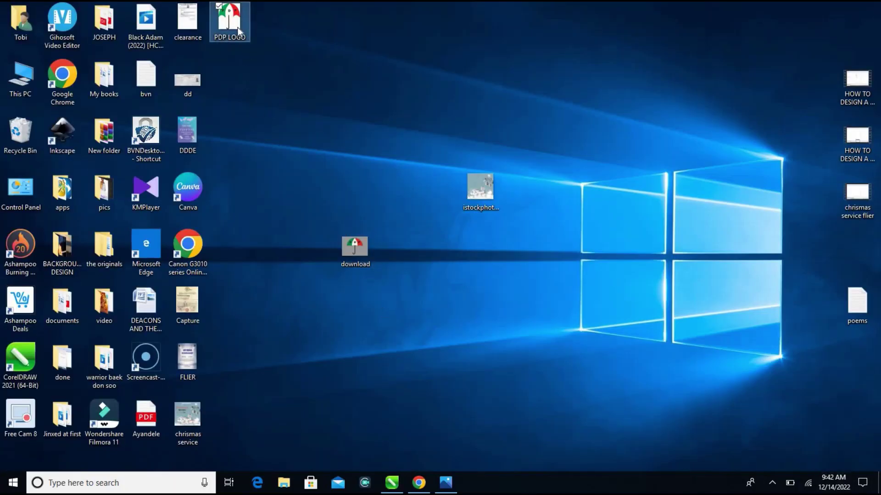
{"action": "double_click", "coordinate": [238, 27]}
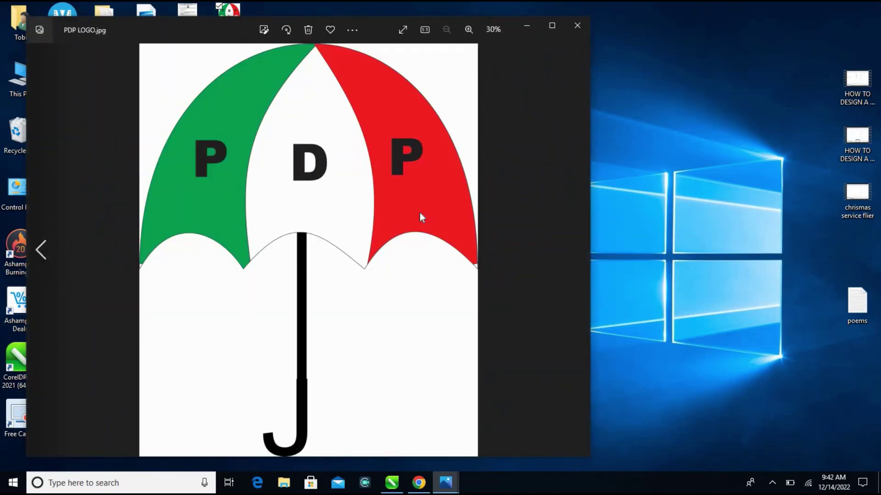